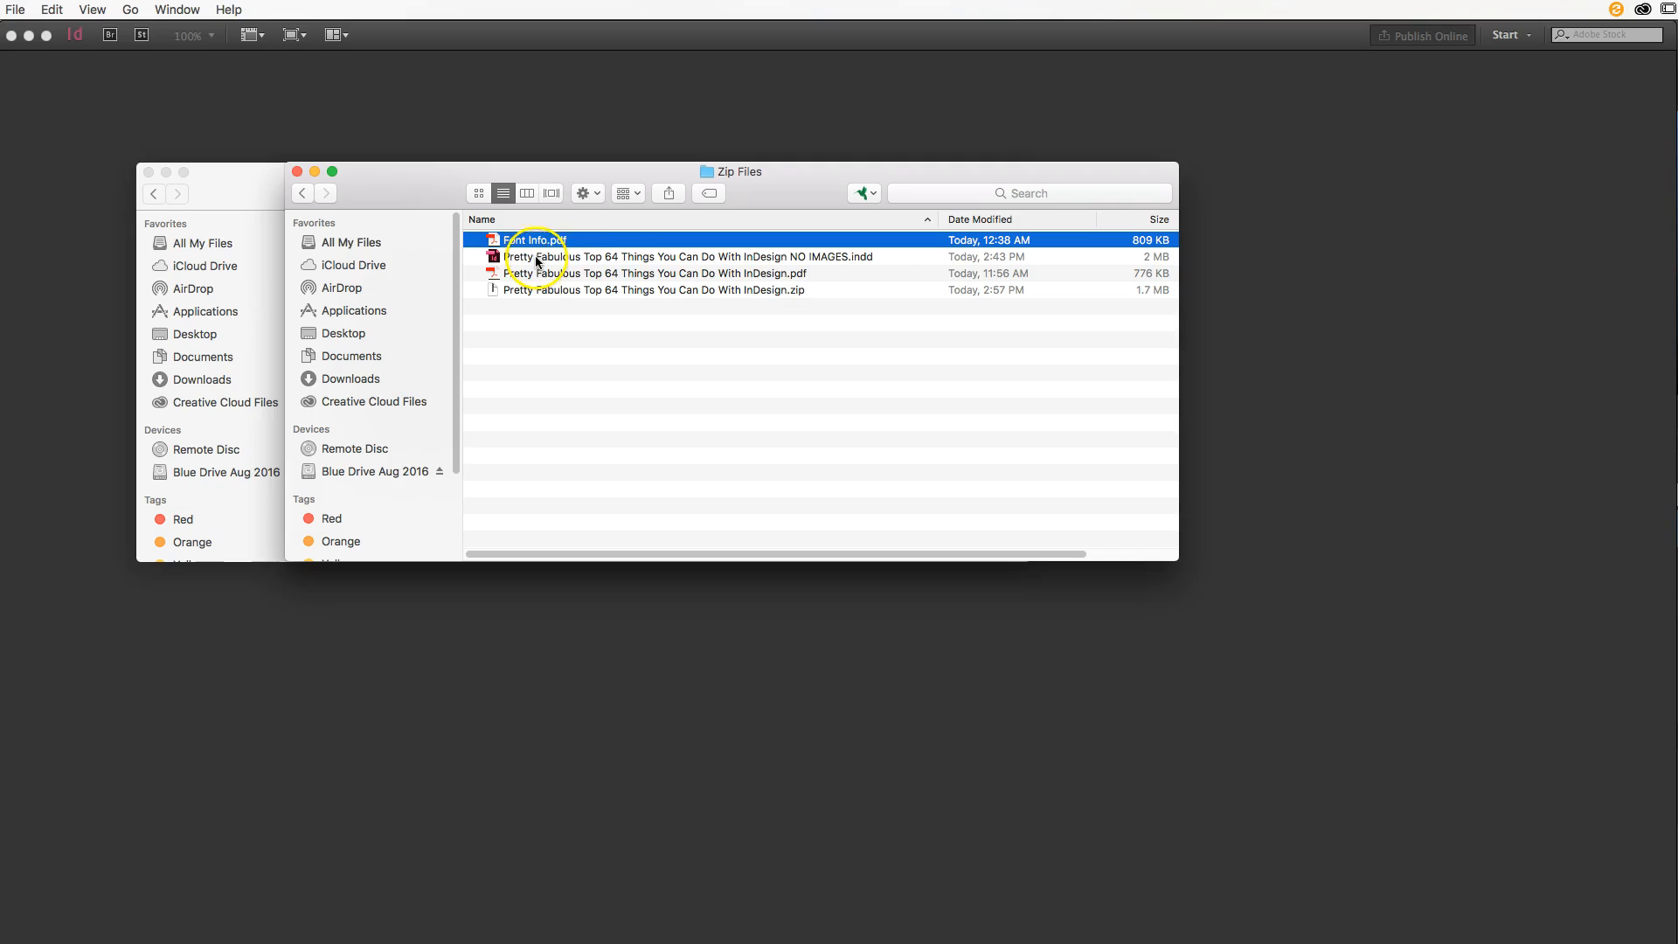
# - Open "Pretty Fabulous Top 64 Things You Can Do With InDesign NO IMAGES.indd" and dismiss the missing fonts warning
pyautogui.click(537, 257)
pyautogui.doubleClick(537, 259)
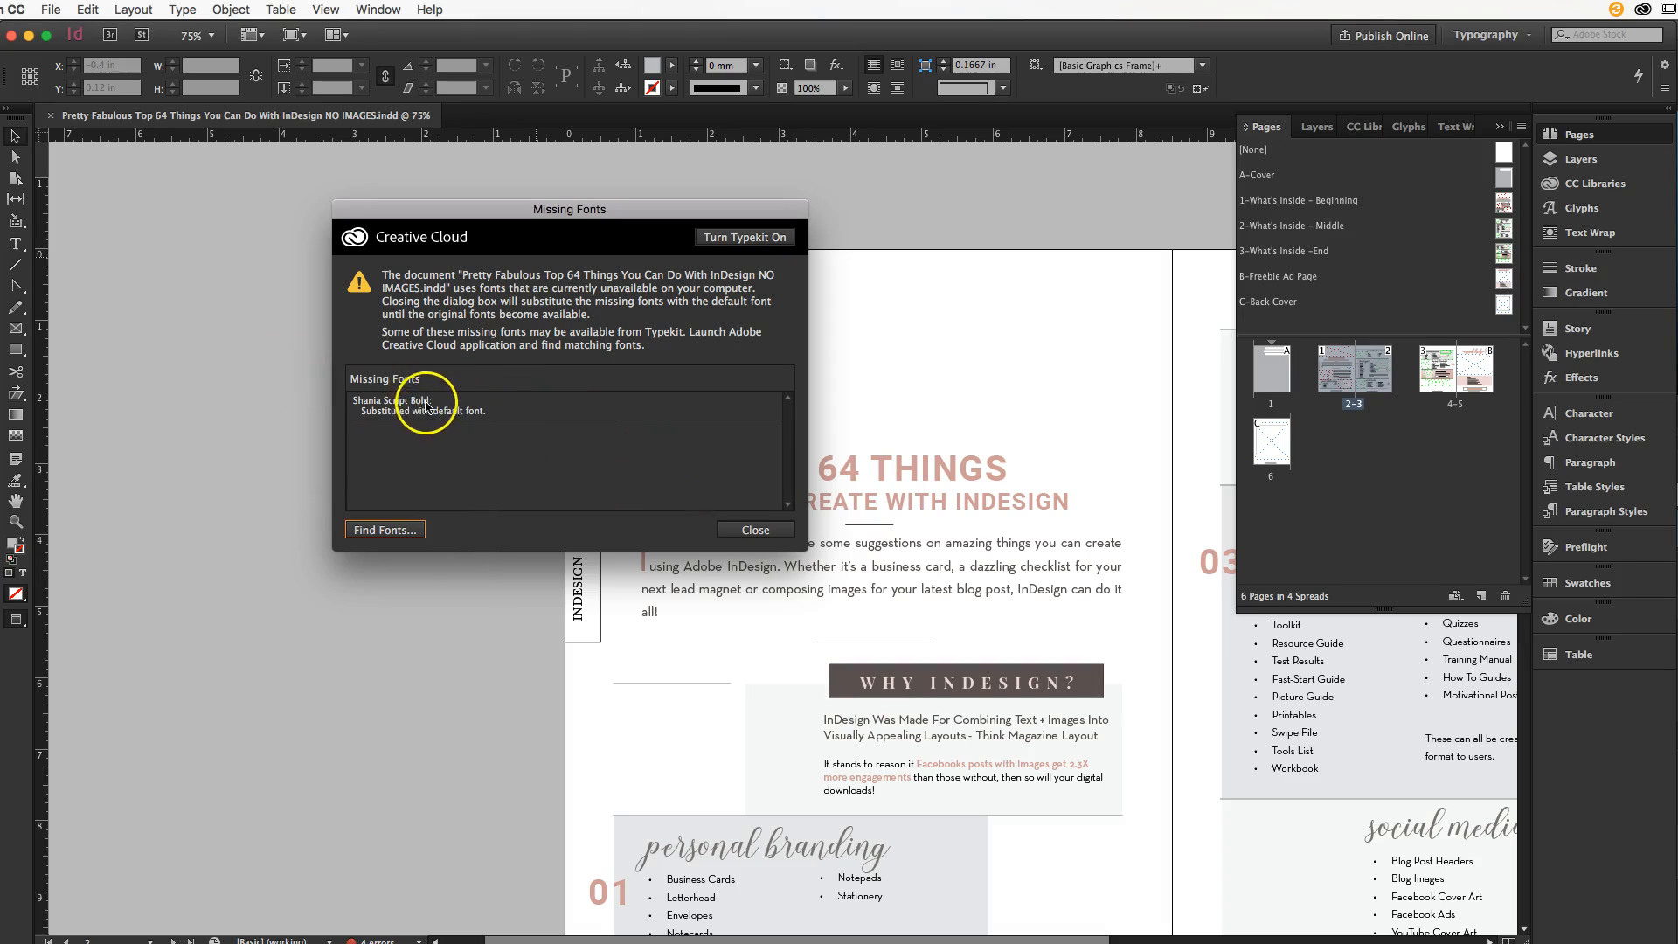
pyautogui.click(741, 528)
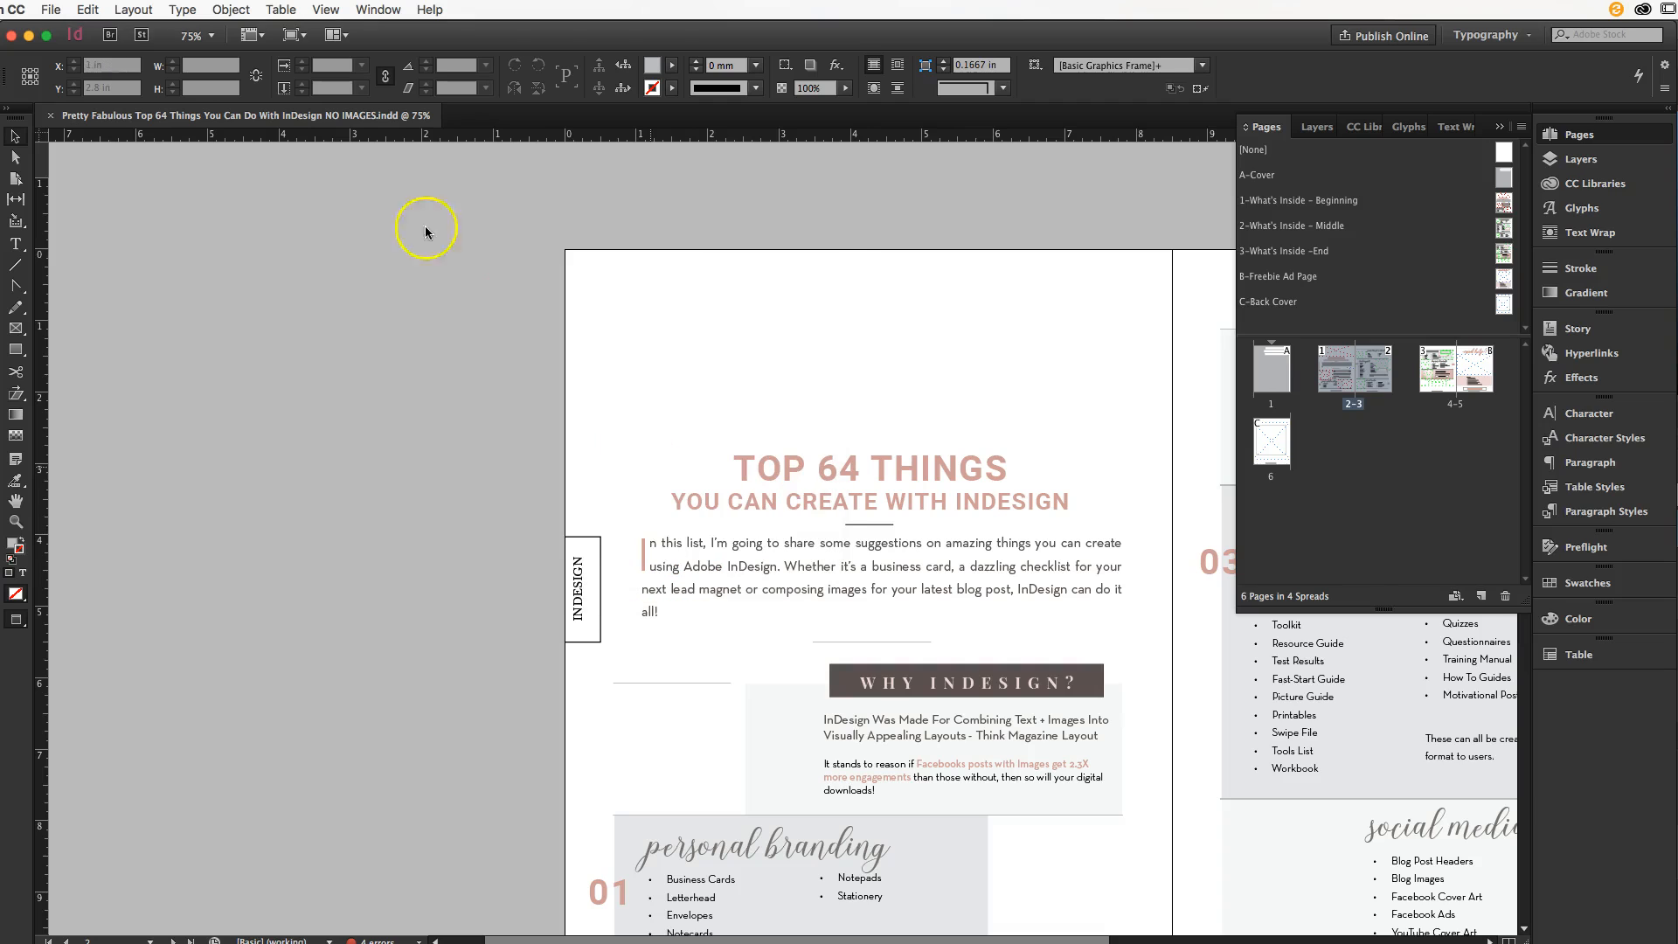
# - Set the Type tool's font to Shania Script
pyautogui.click(16, 244)
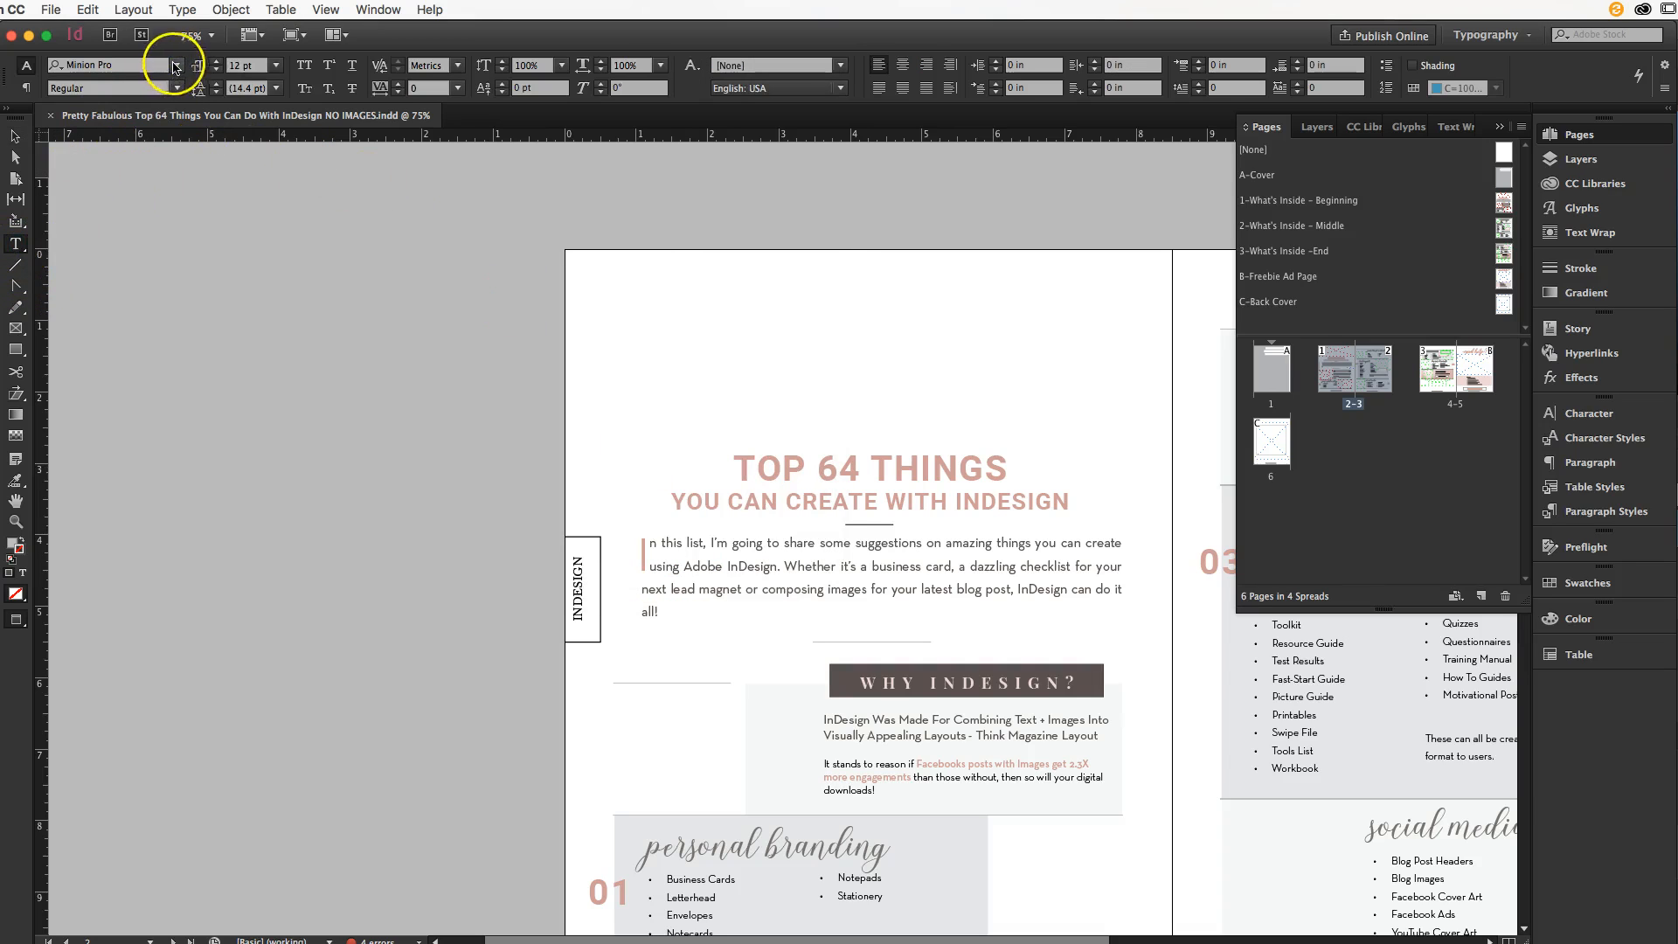
pyautogui.click(176, 68)
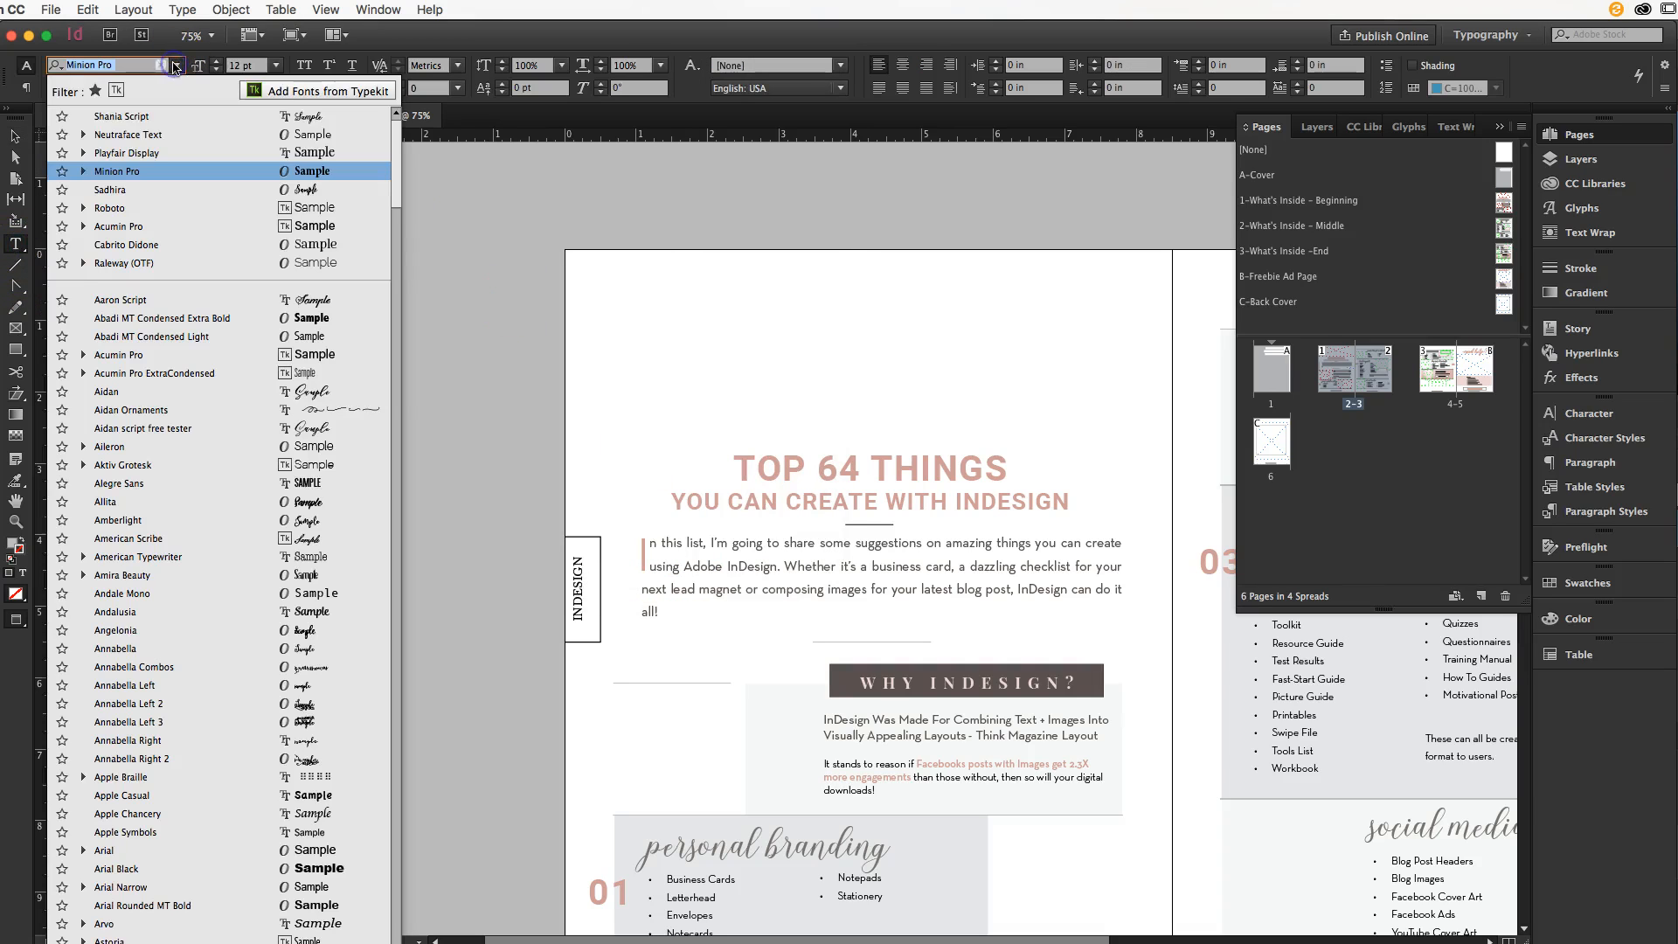
pyautogui.click(163, 118)
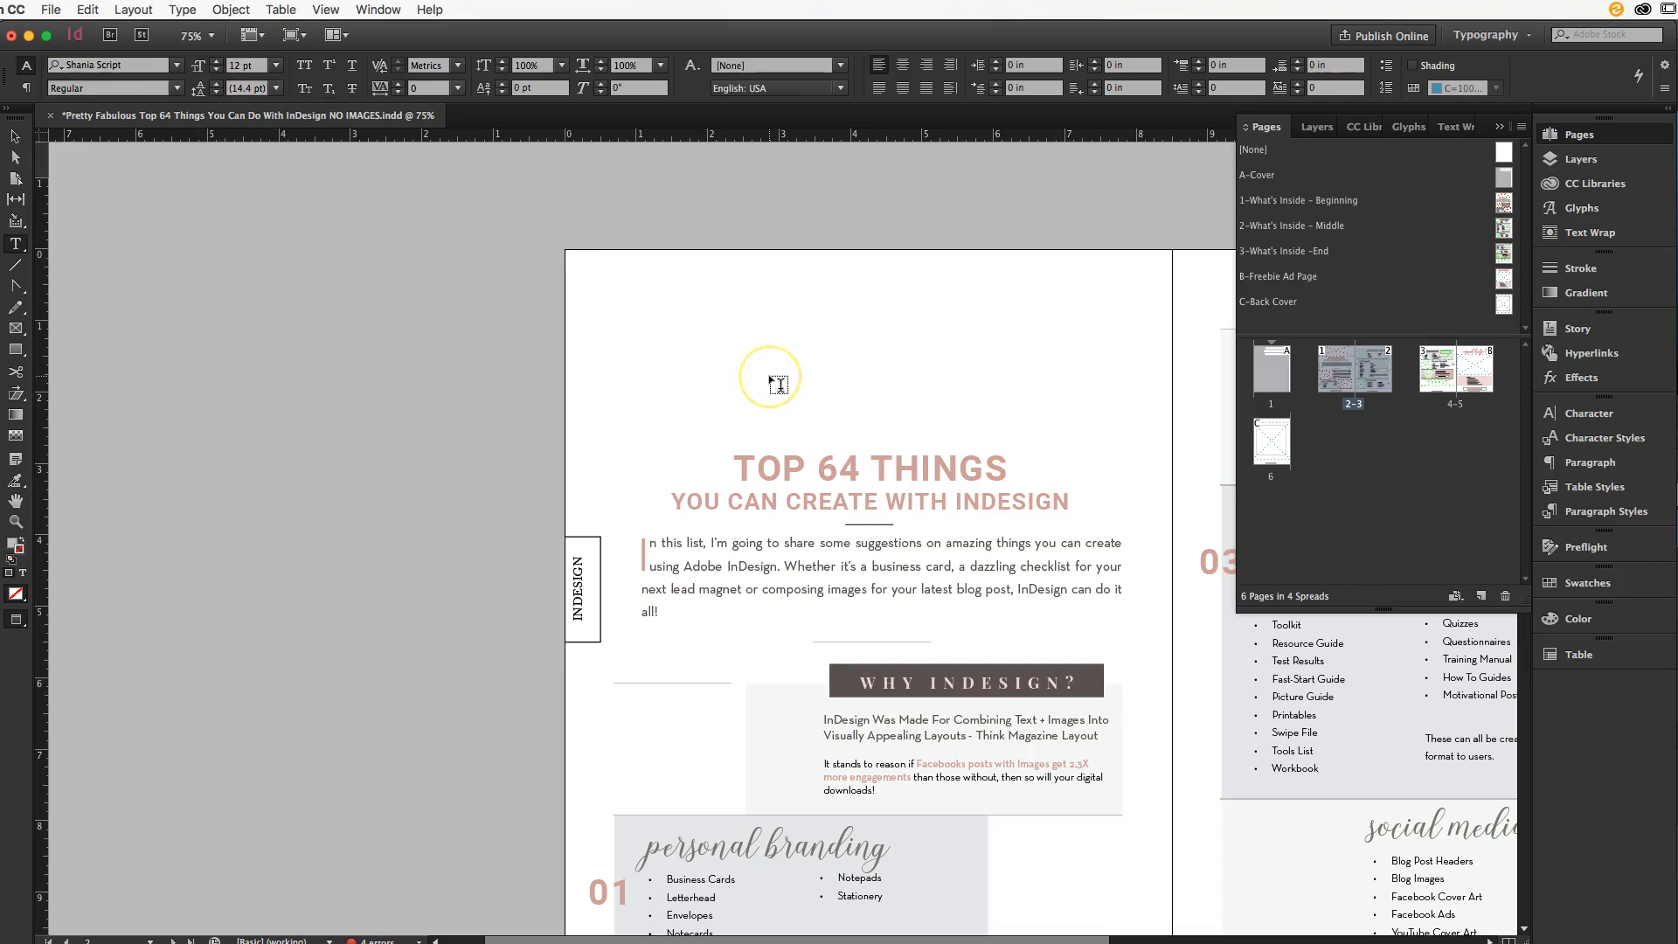
pyautogui.click(369, 10)
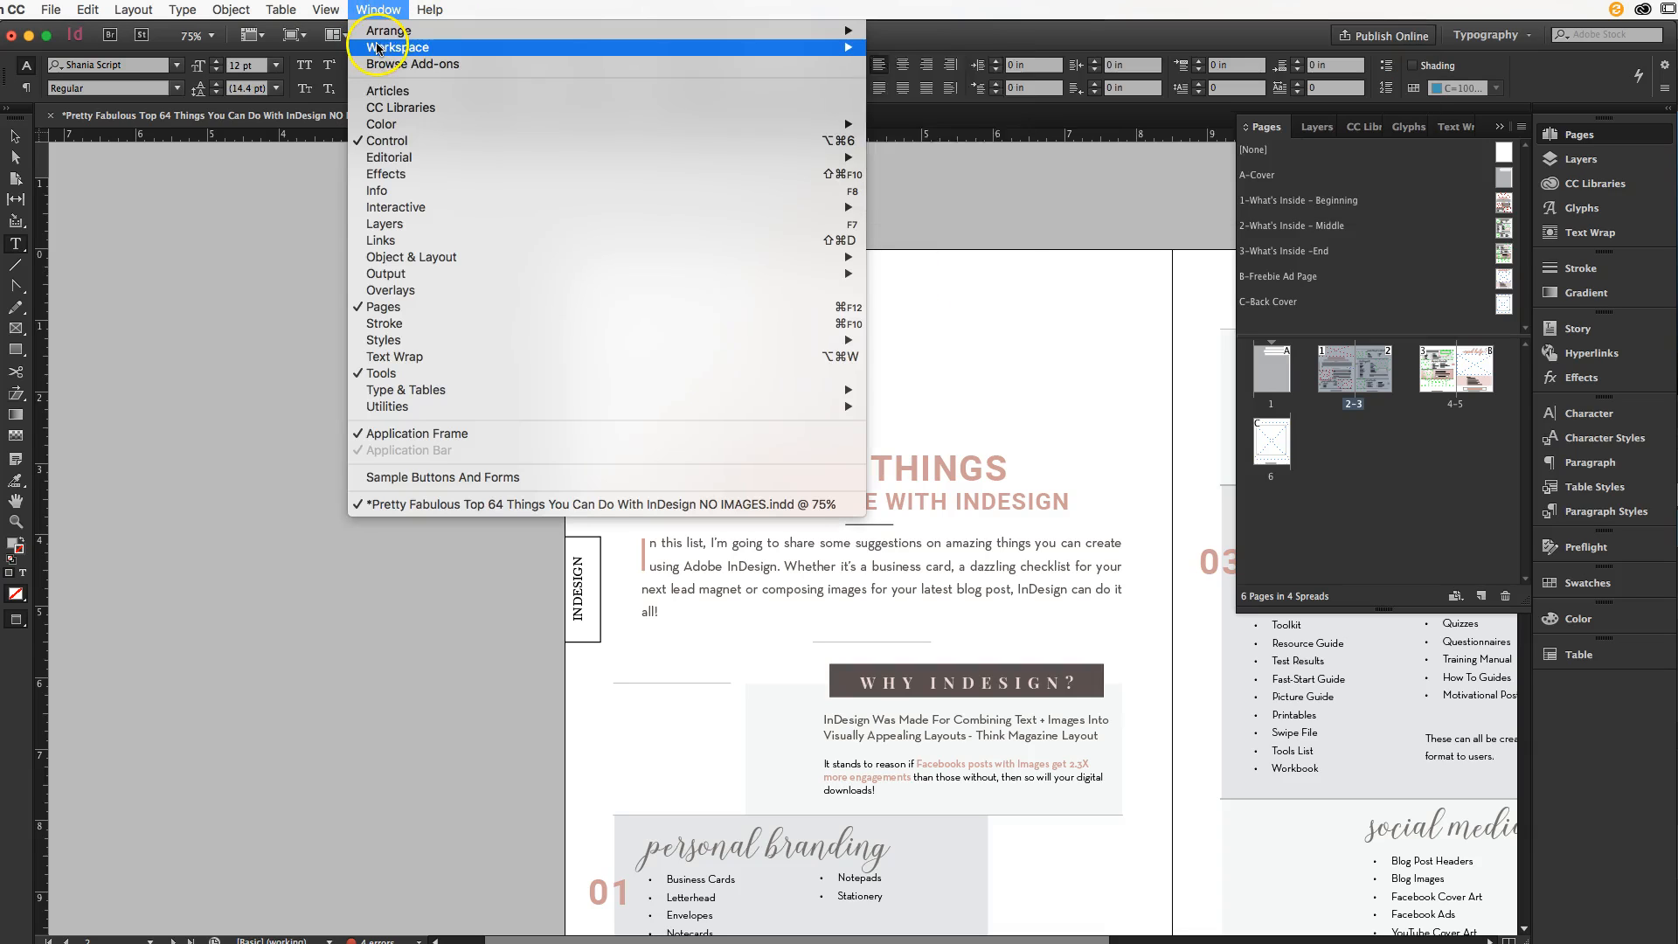
pyautogui.moveTo(617, 47)
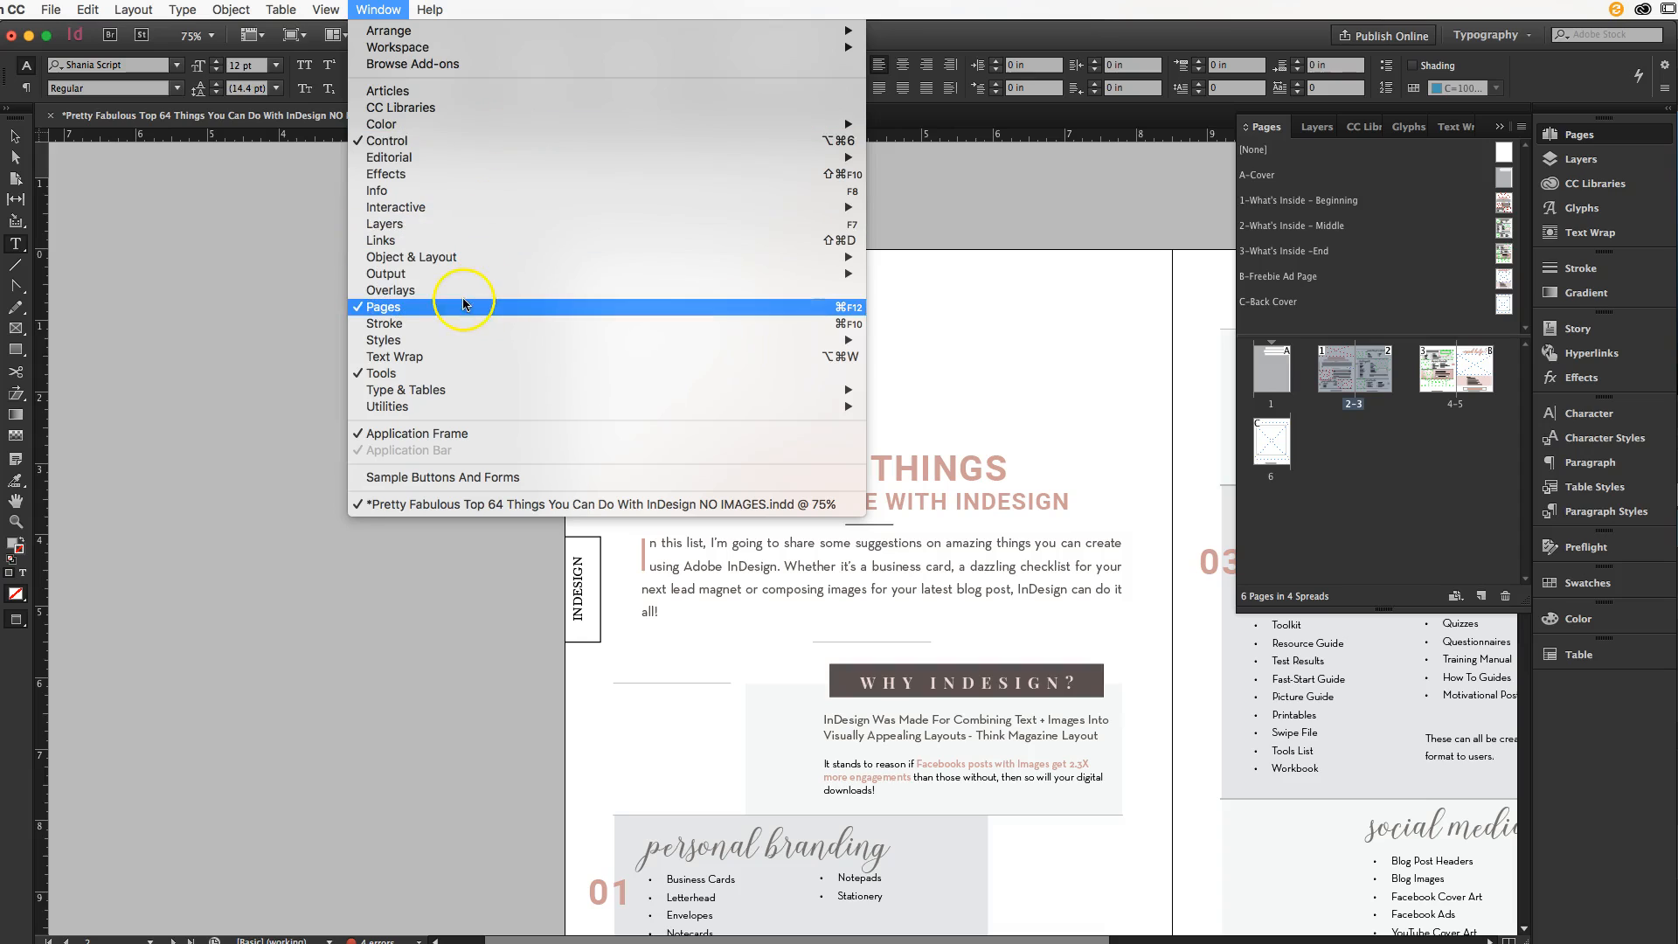
pyautogui.click(1124, 197)
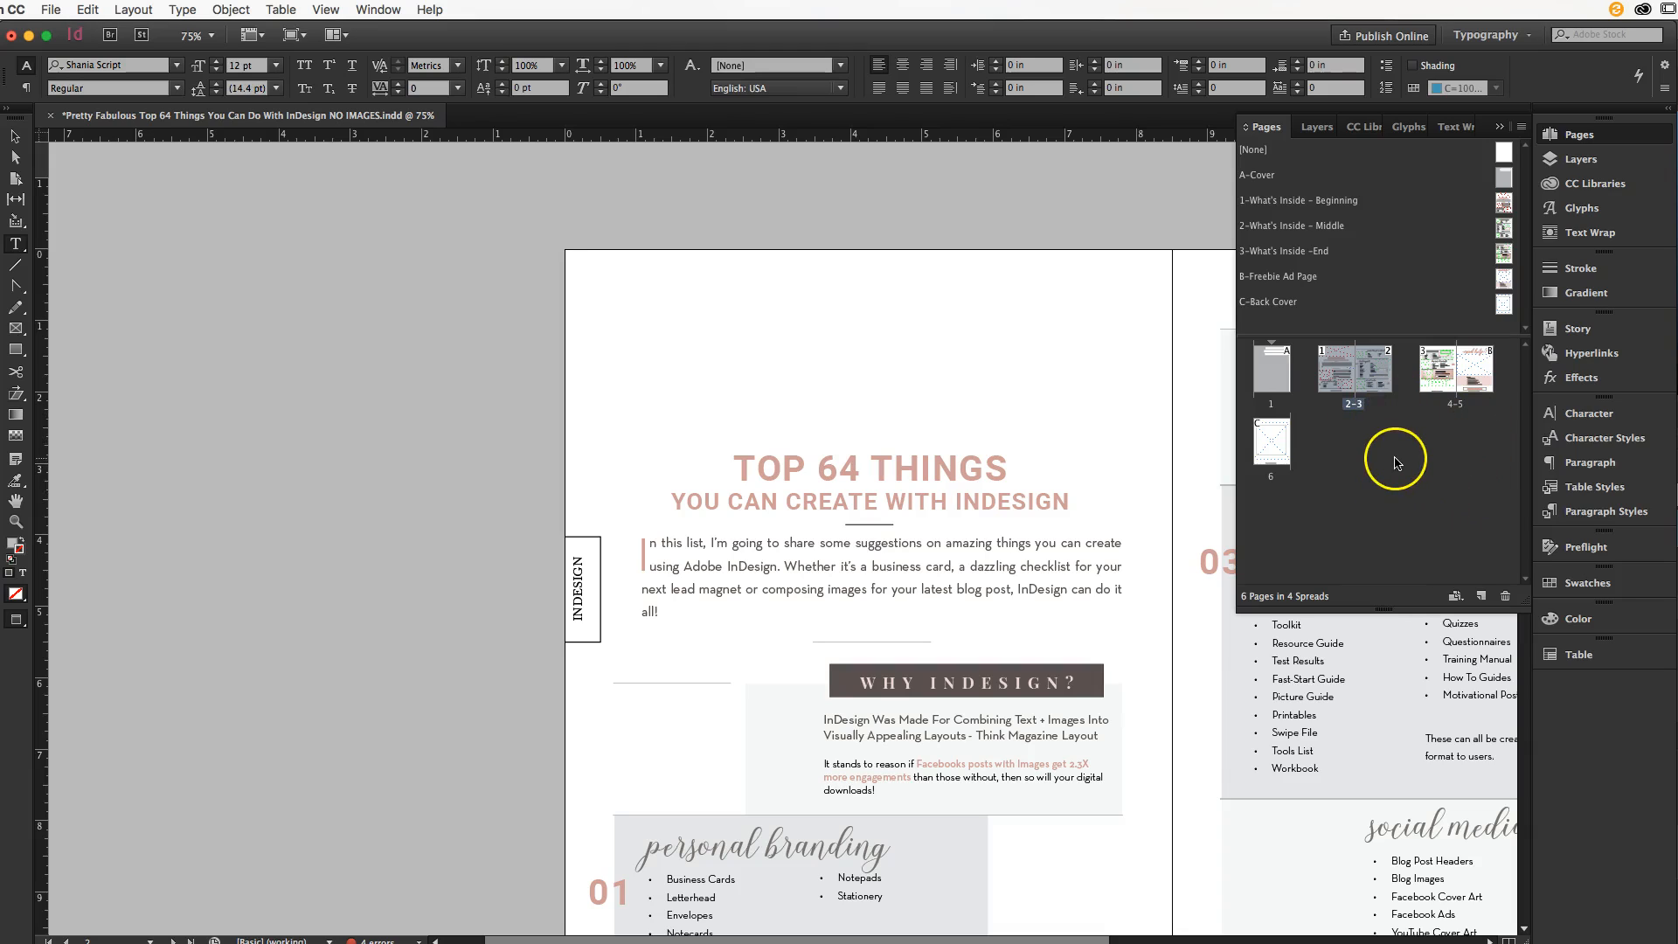
pyautogui.keyDown('alt'); pyautogui.click(1287, 358); pyautogui.keyUp('alt')
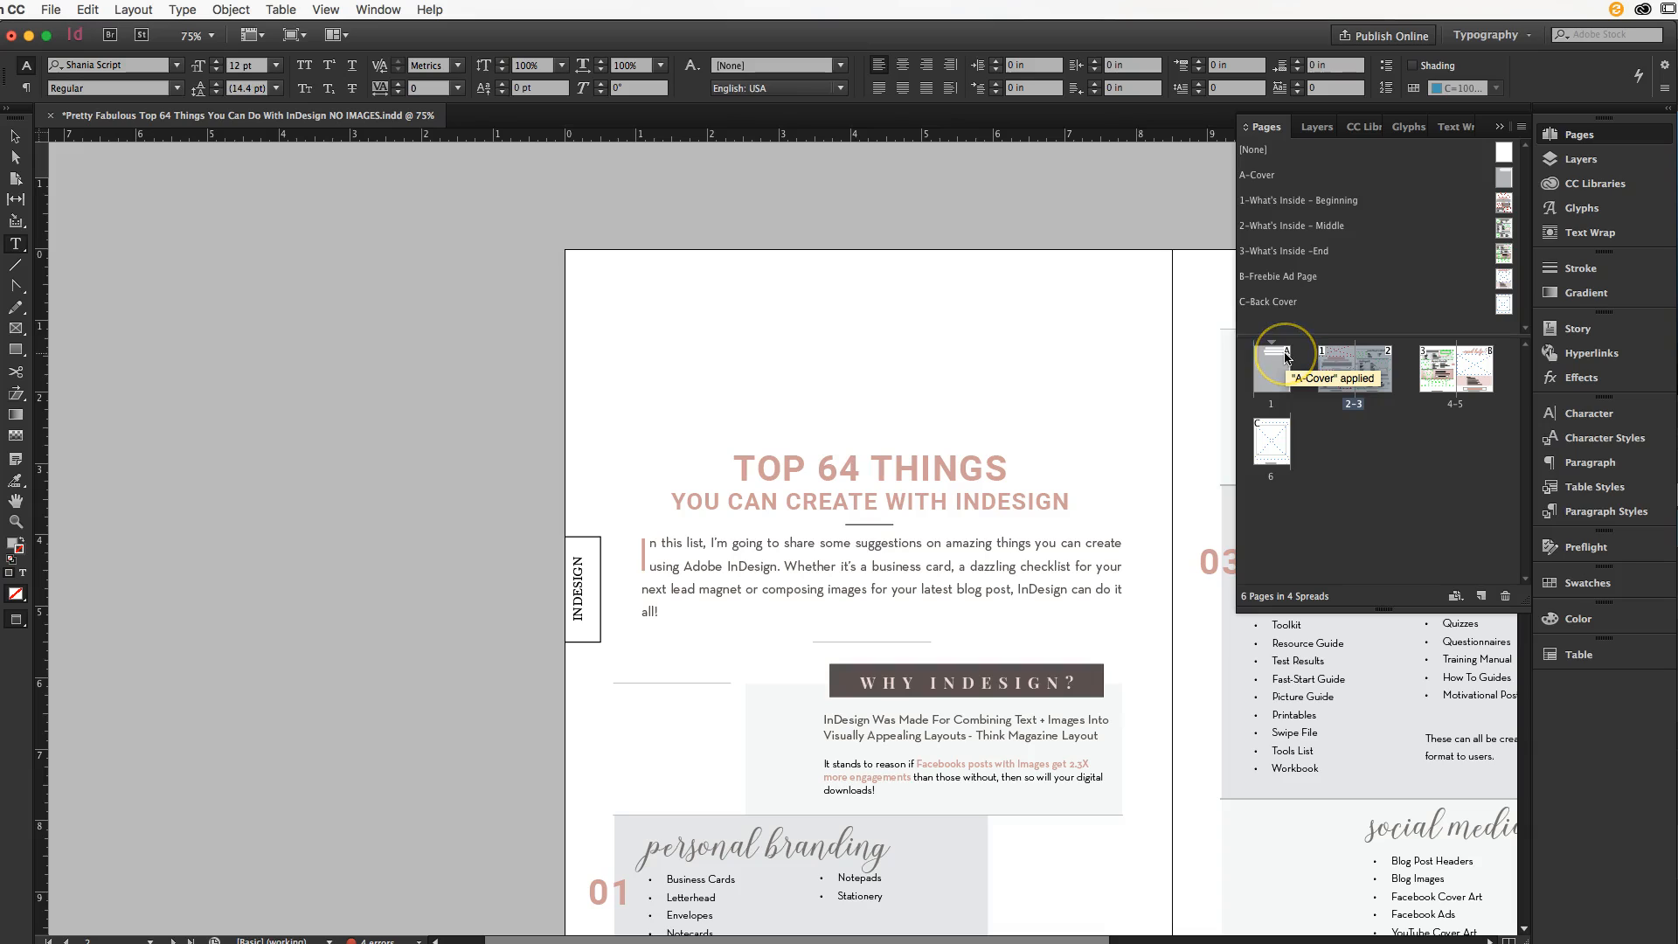
pyautogui.keyDown('alt'); pyautogui.click(1321, 356); pyautogui.keyUp('alt')
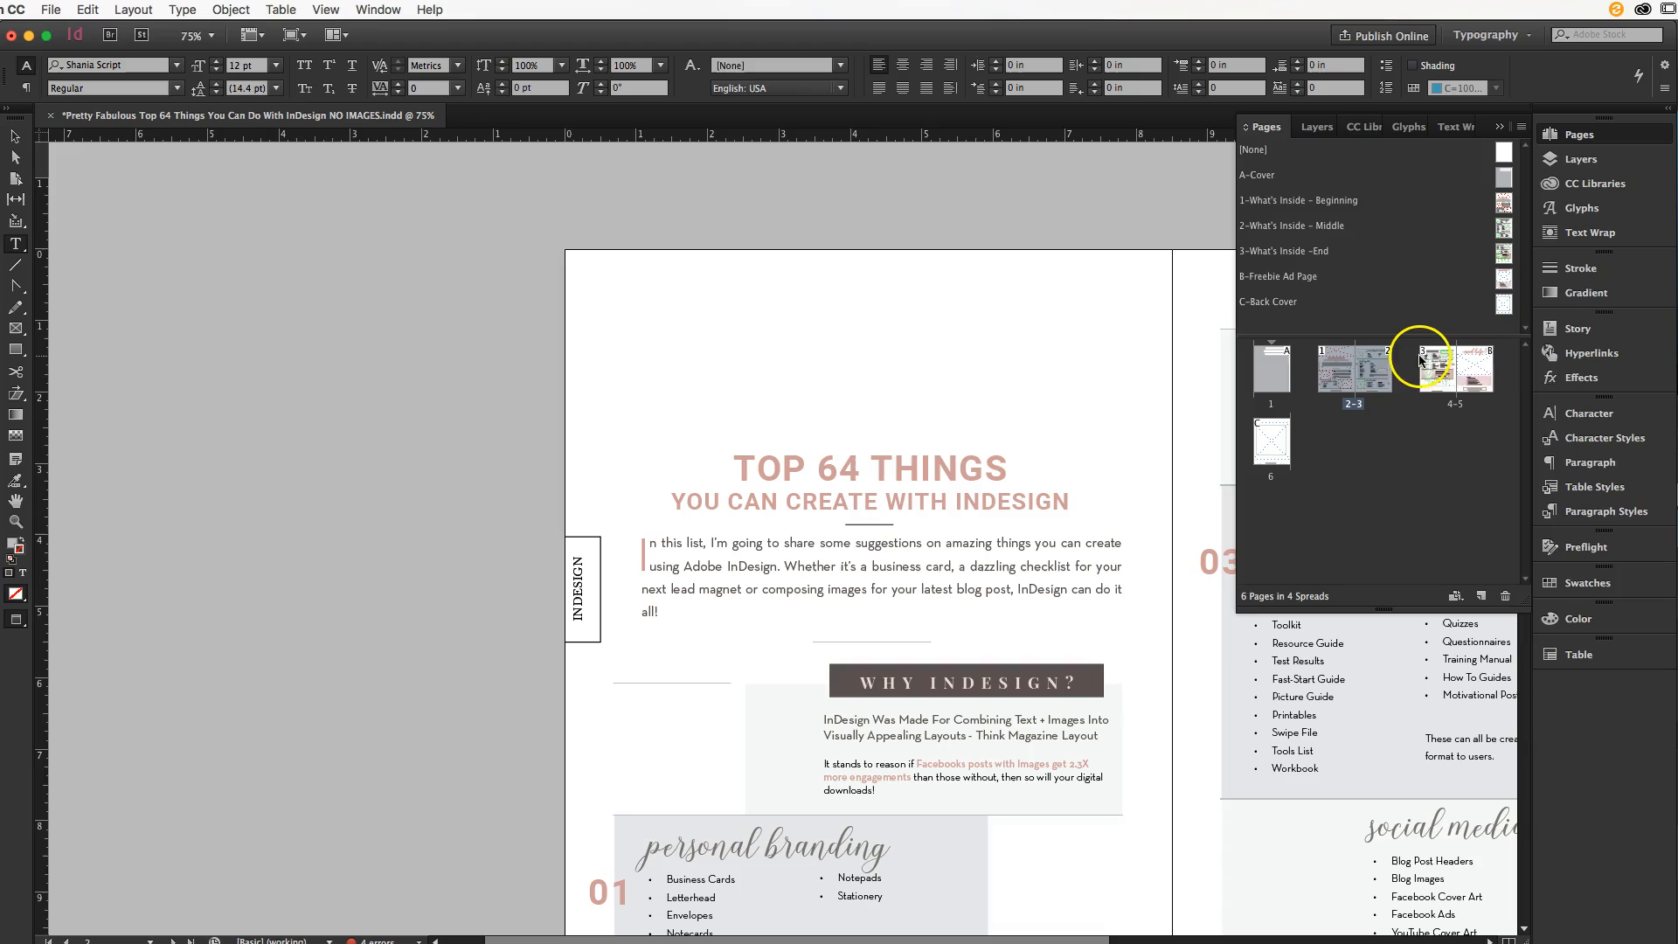
pyautogui.keyDown('alt'); pyautogui.click(1390, 356); pyautogui.keyUp('alt')
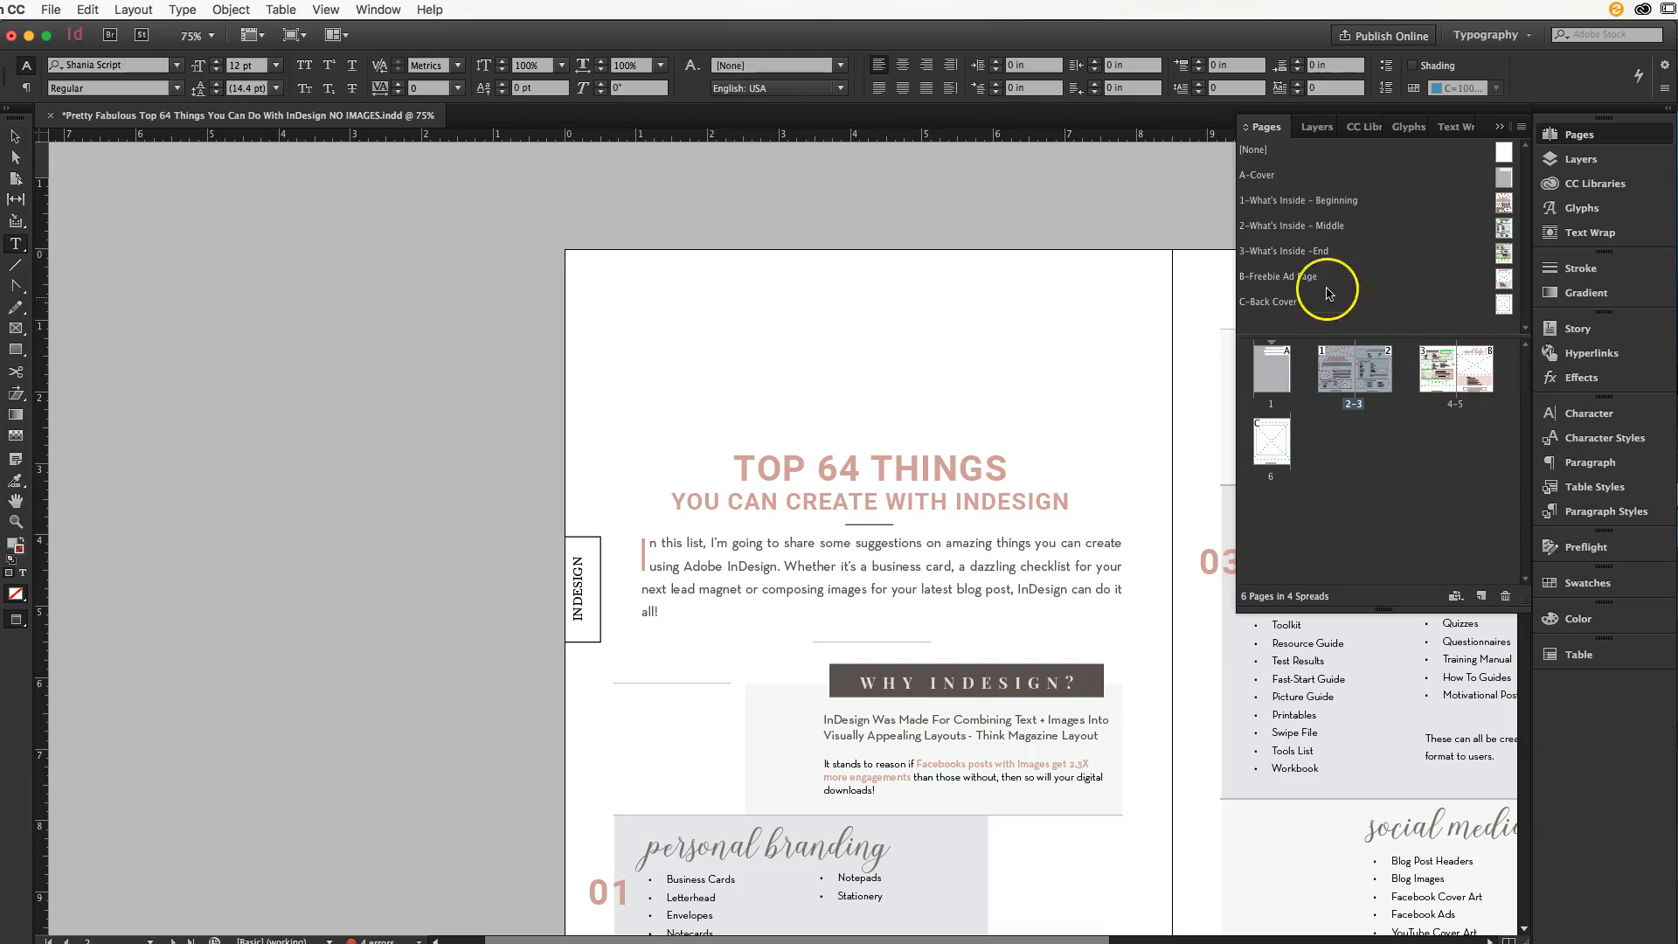
pyautogui.click(1256, 232)
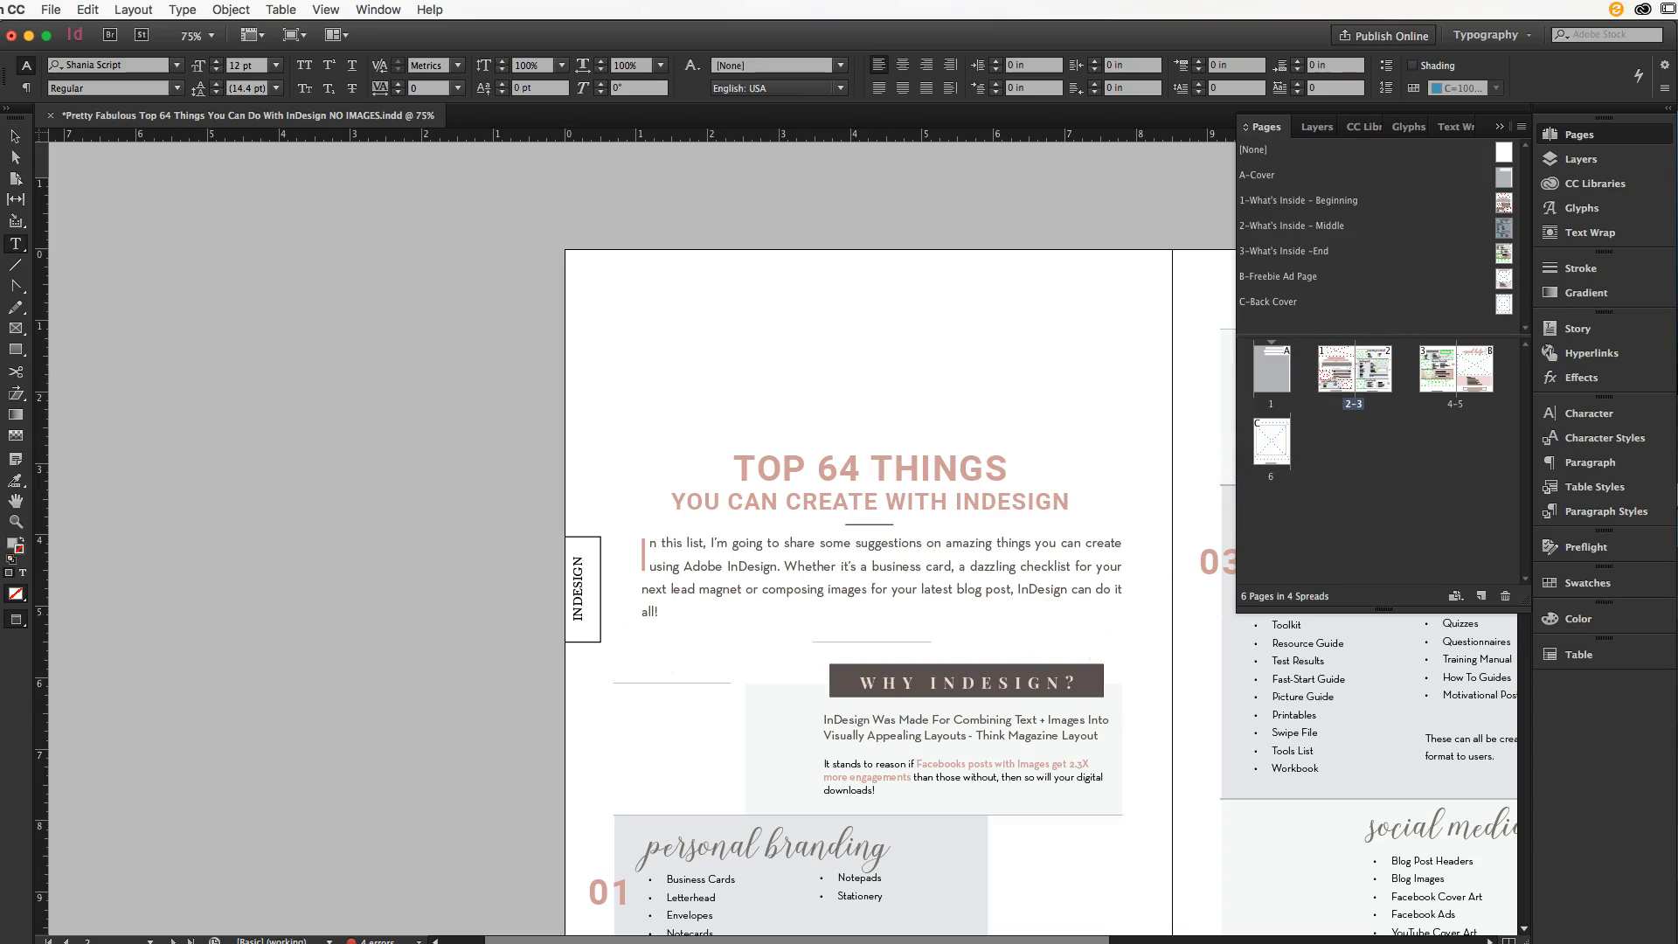
# - Go to page 5 and apply the B-Freebie Ad Page master to it
pyautogui.press('super+j')
pyautogui.write('5')
pyautogui.press('Return')
pyautogui.click(1564, 134)
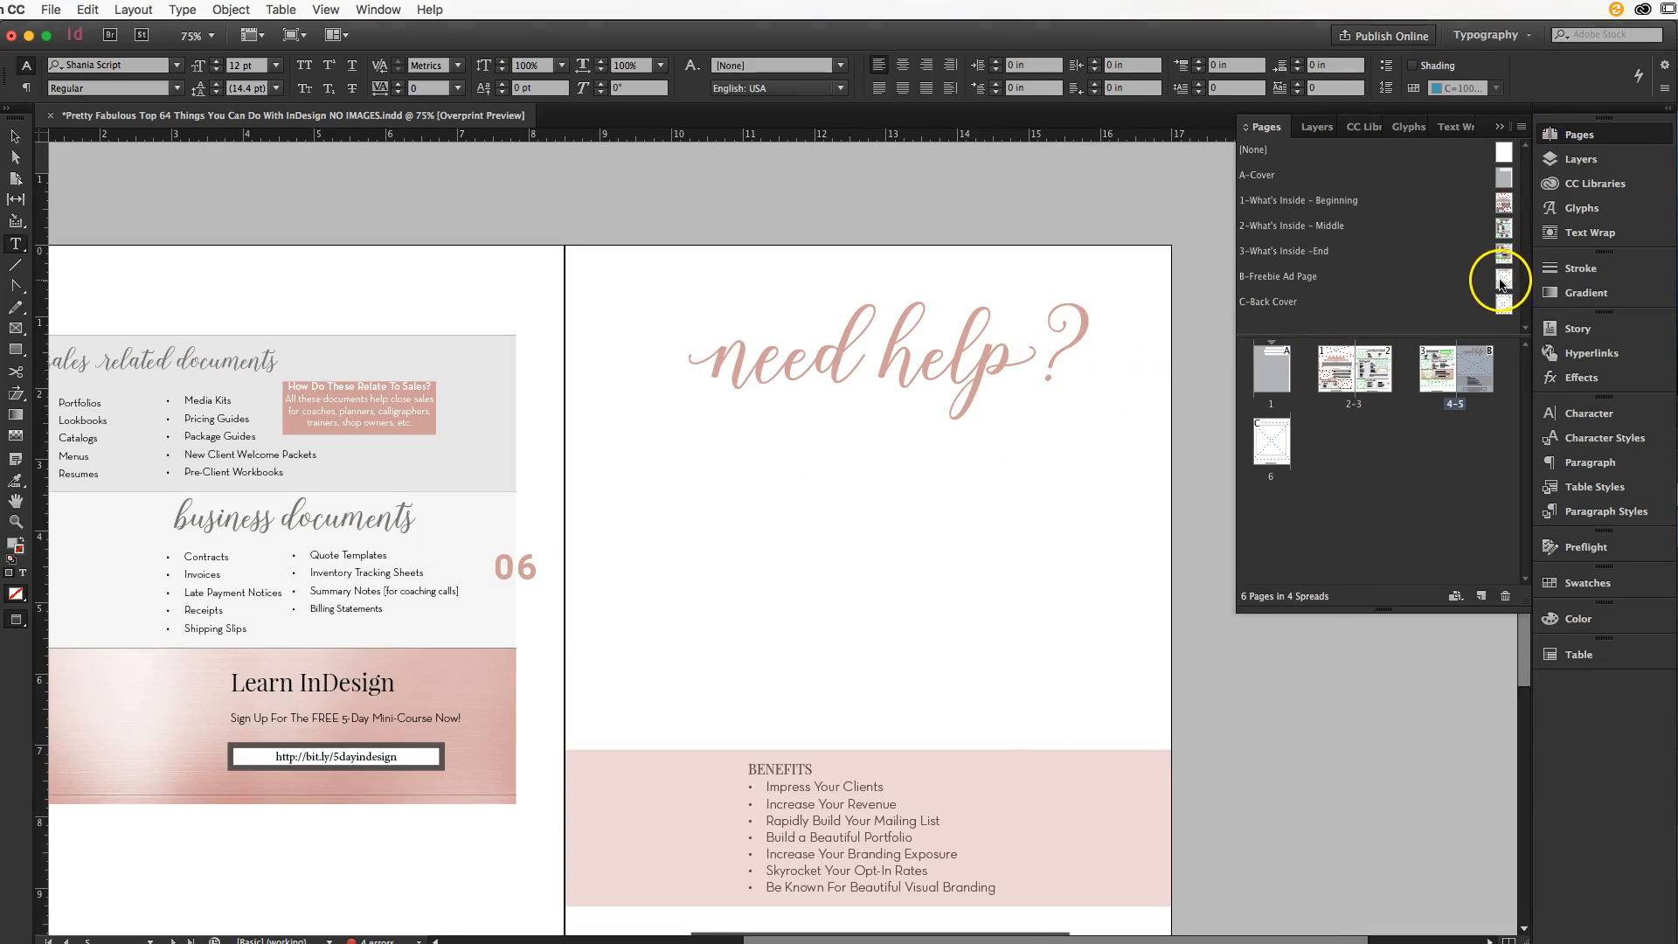
pyautogui.moveTo(1505, 284); pyautogui.dragTo(1476, 374)
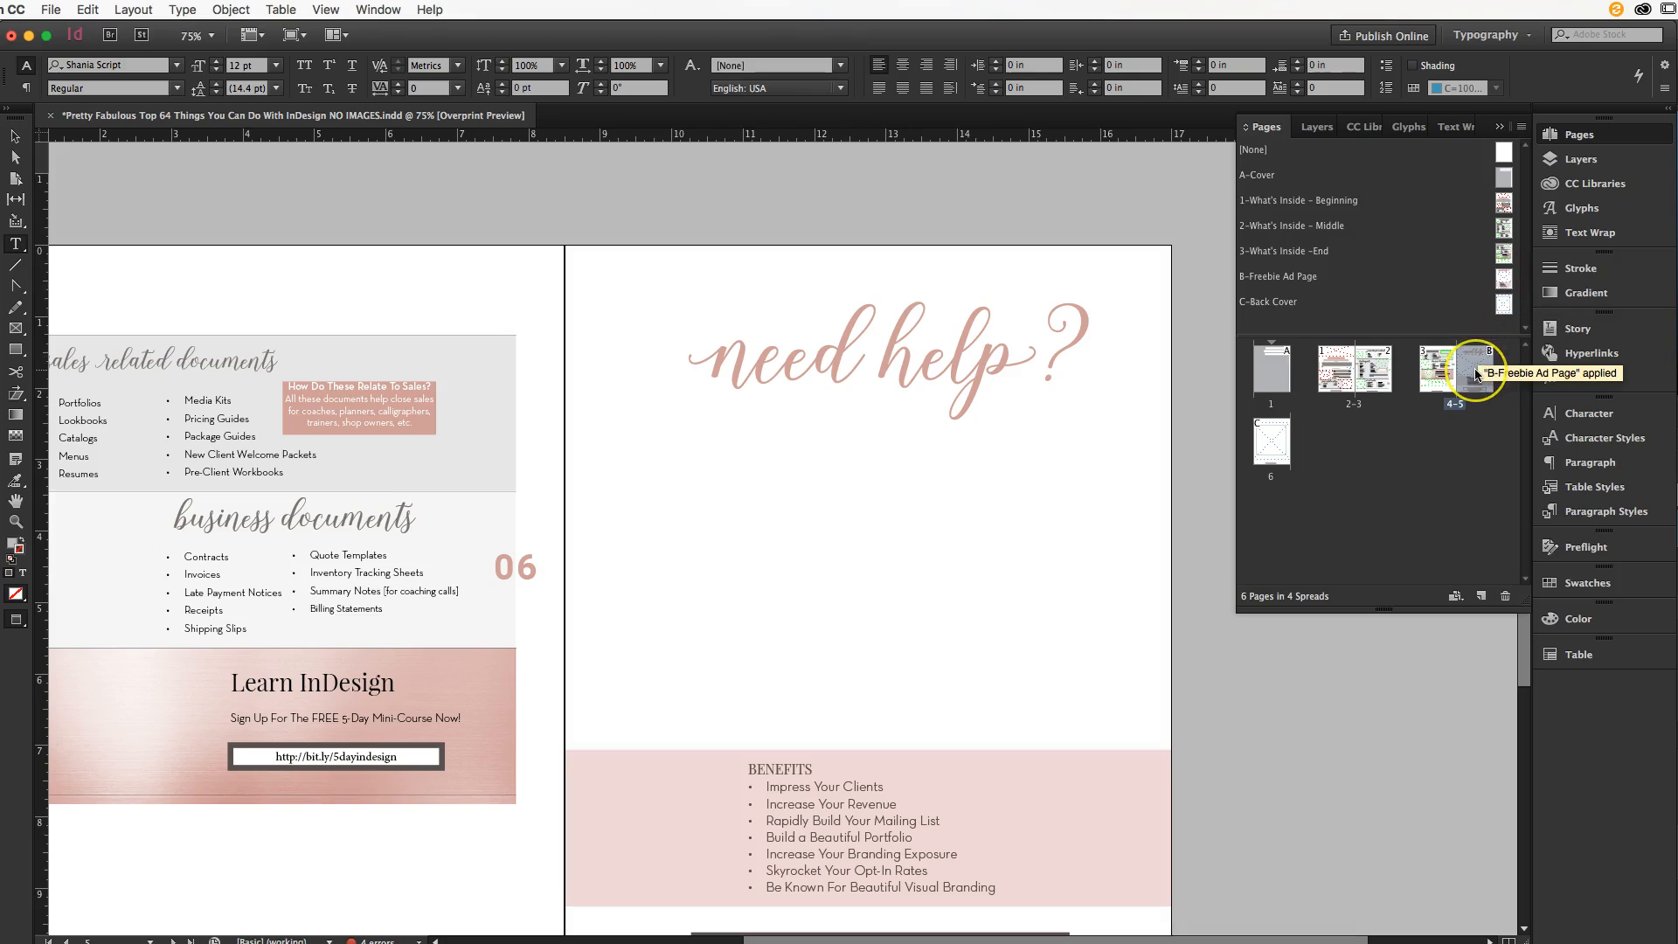
# - Override all master page items on page 5 so they can be edited directly
pyautogui.click(1502, 278)
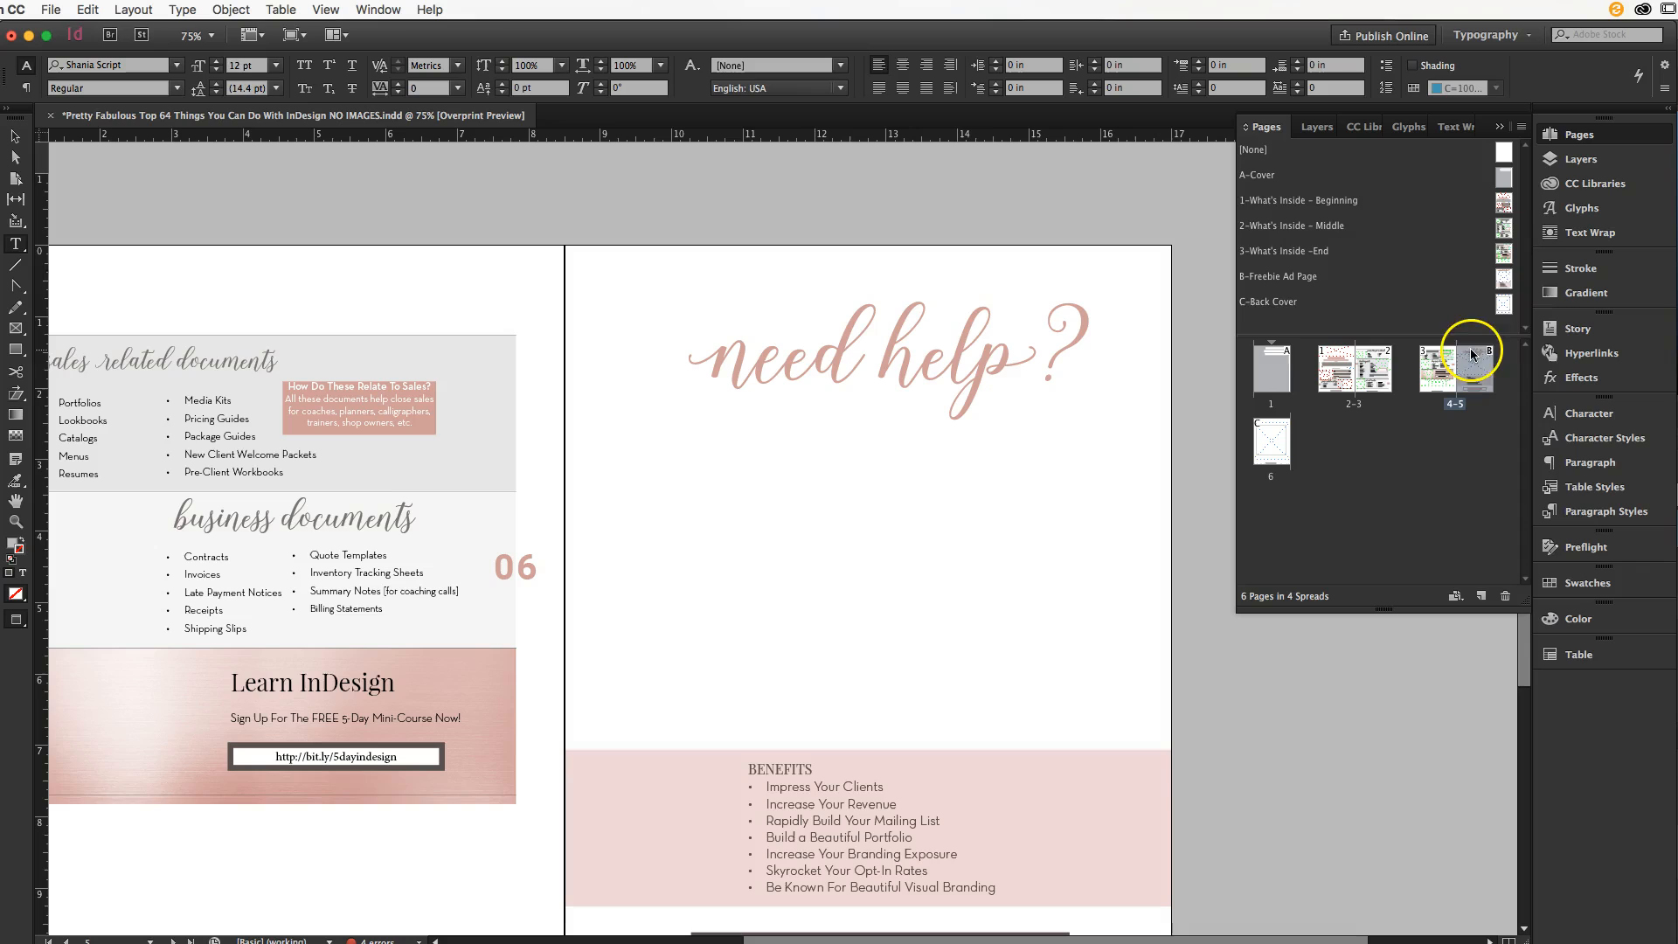
pyautogui.rightClick(1478, 374)
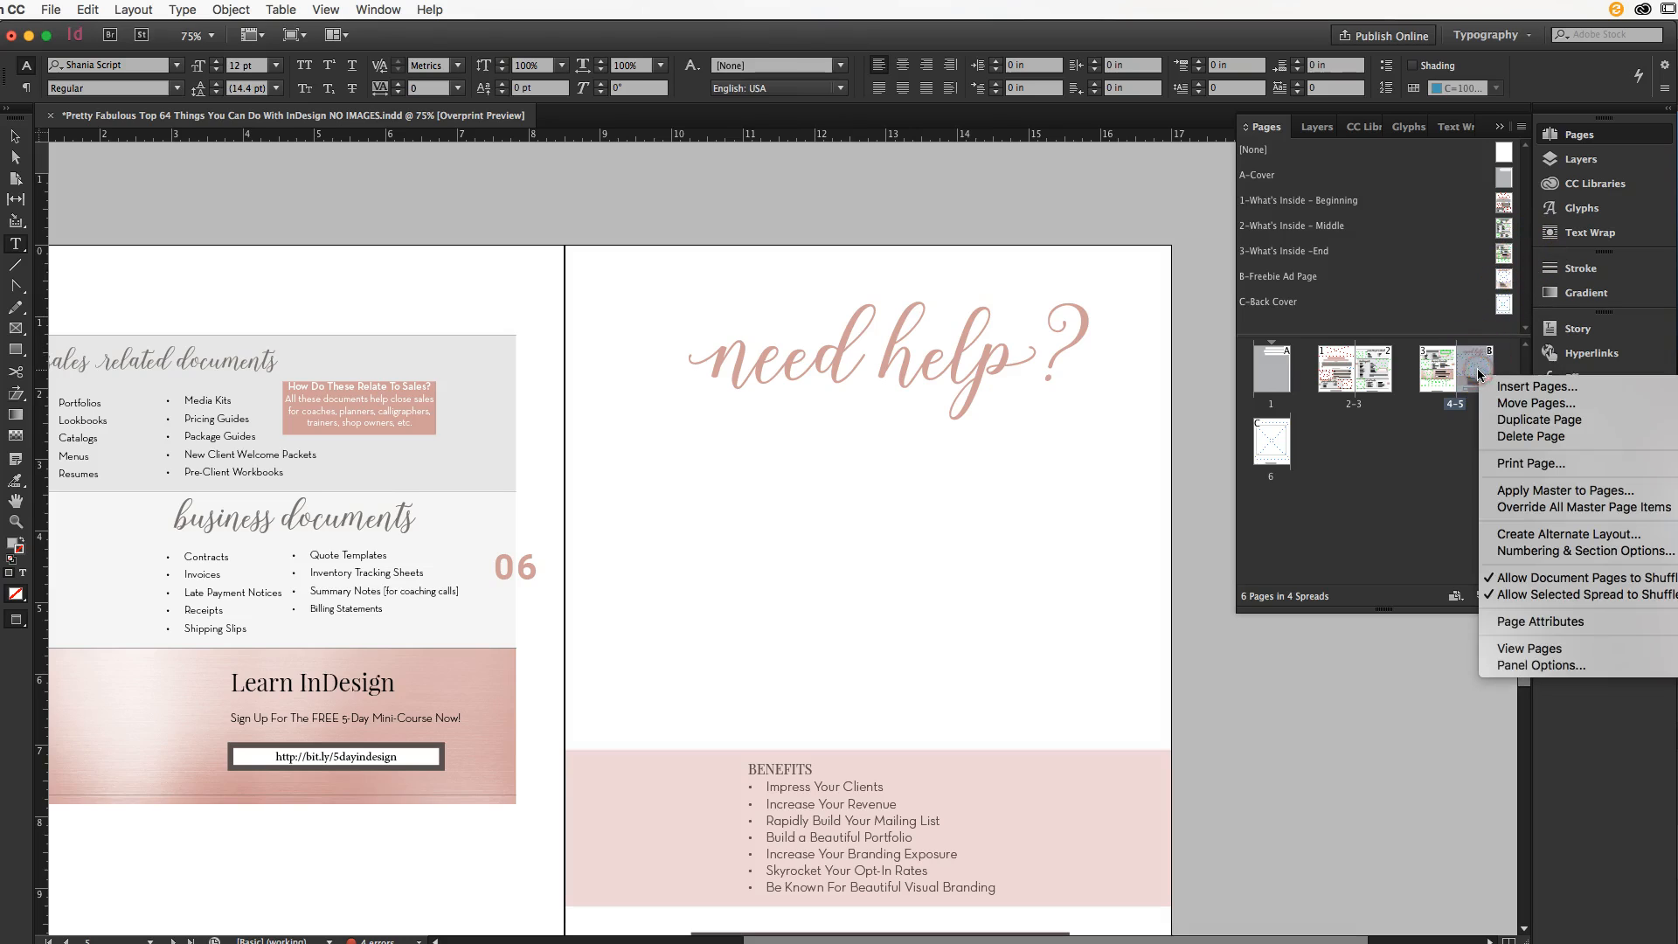
pyautogui.click(1552, 514)
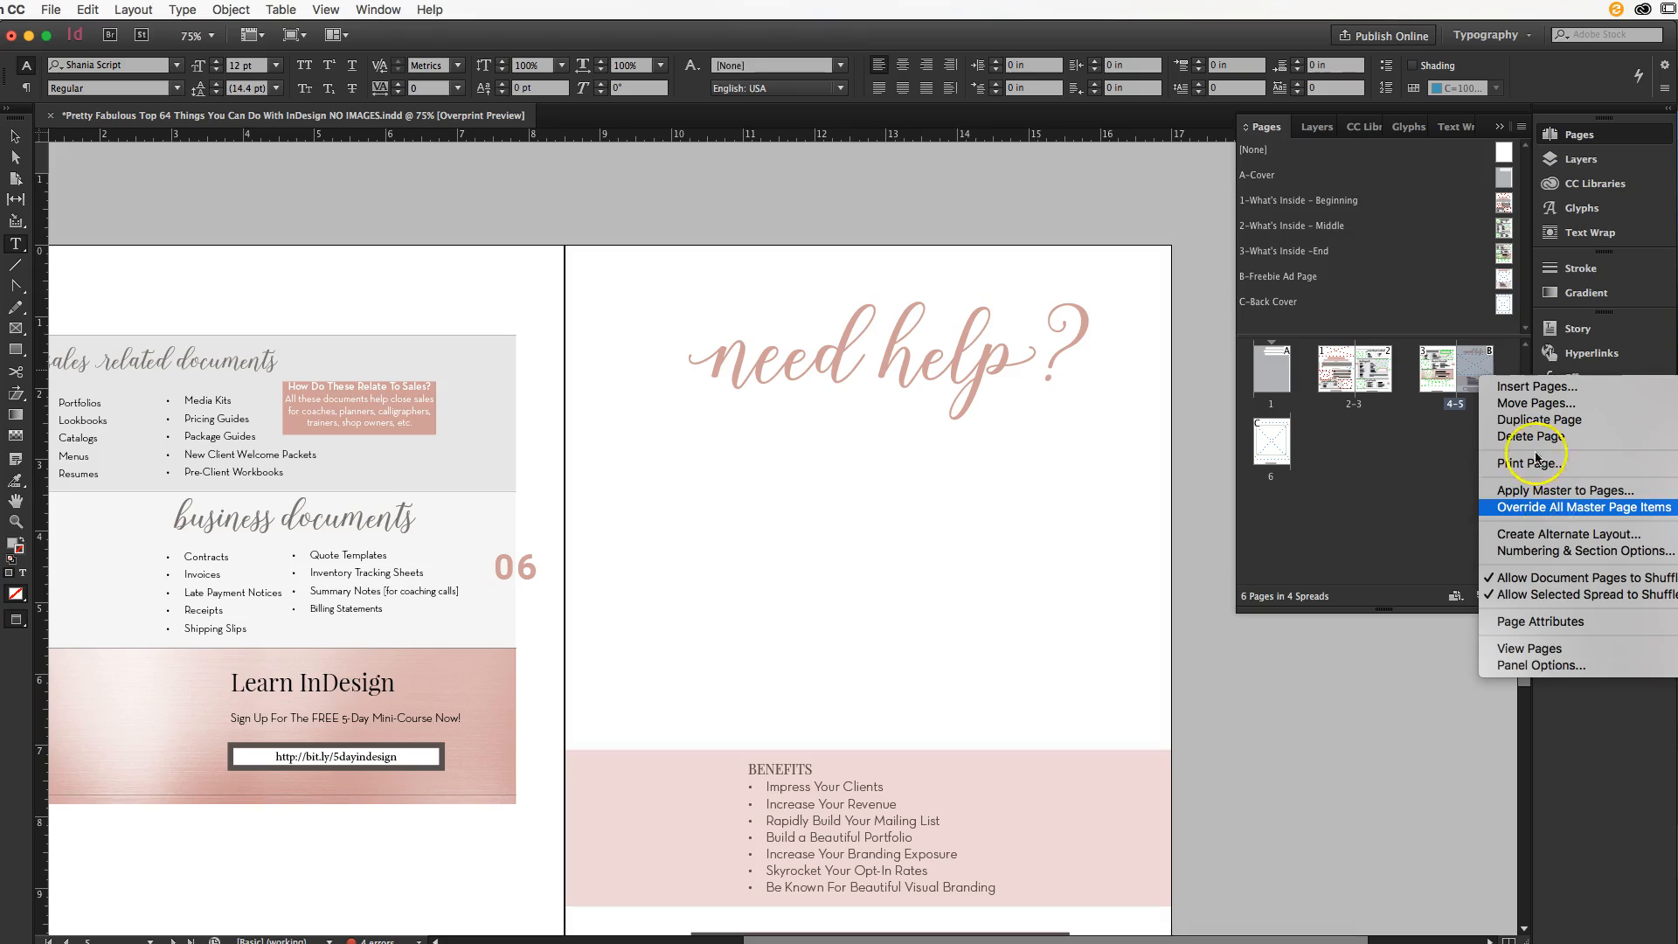
pyautogui.click(1525, 134)
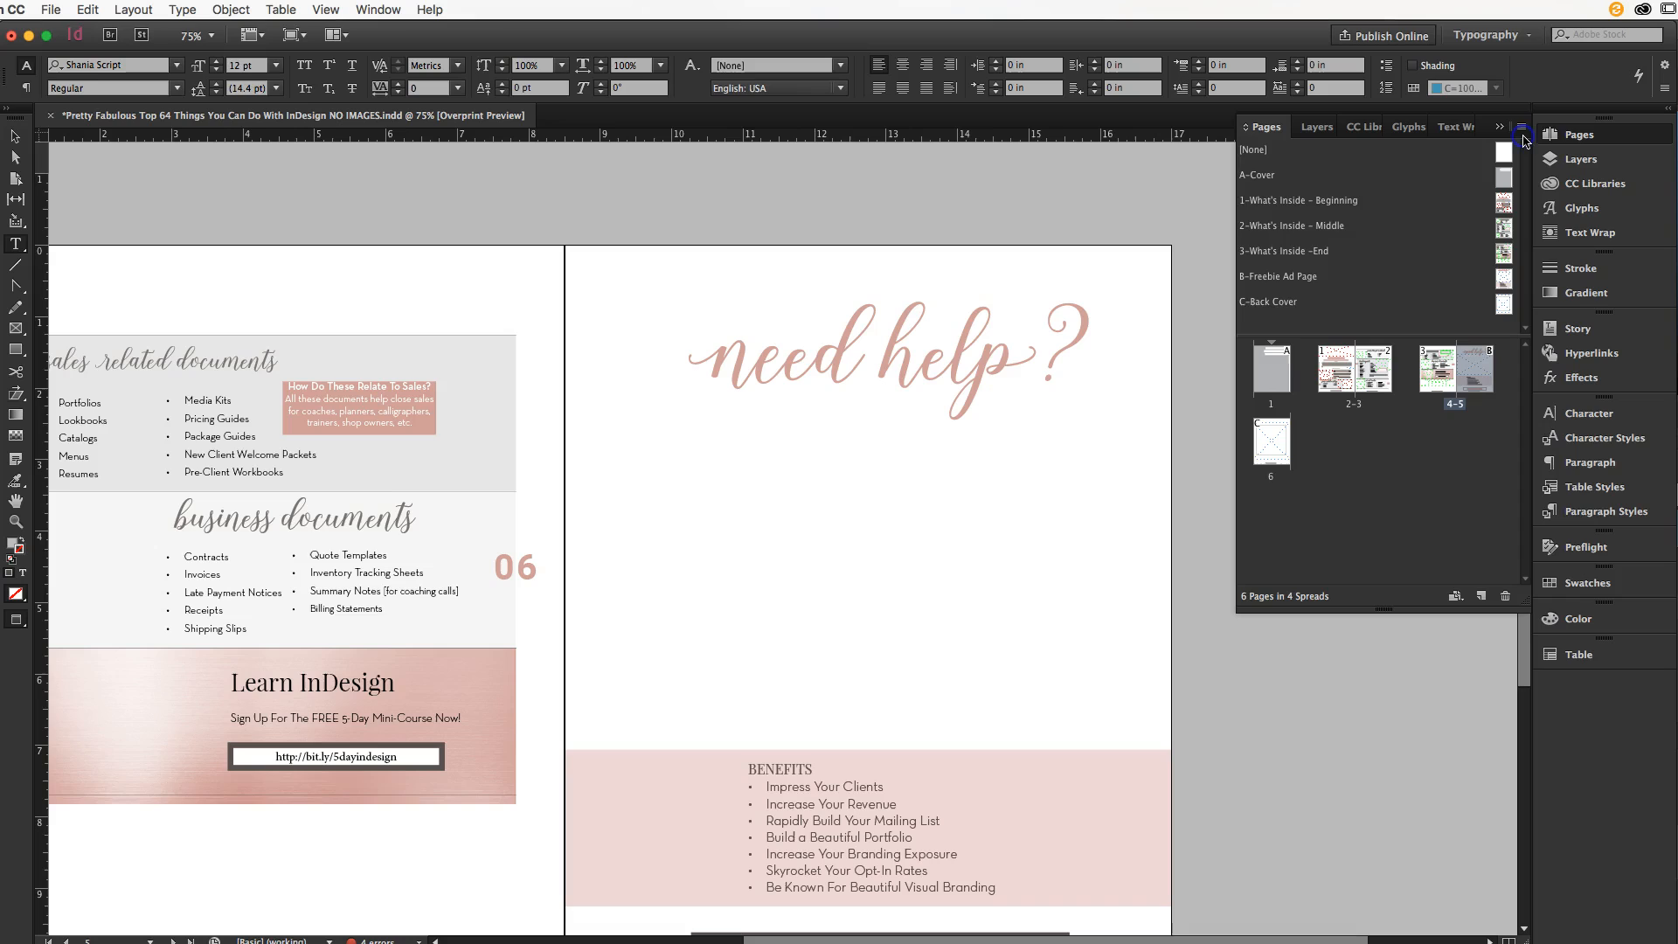
pyautogui.click(1521, 131)
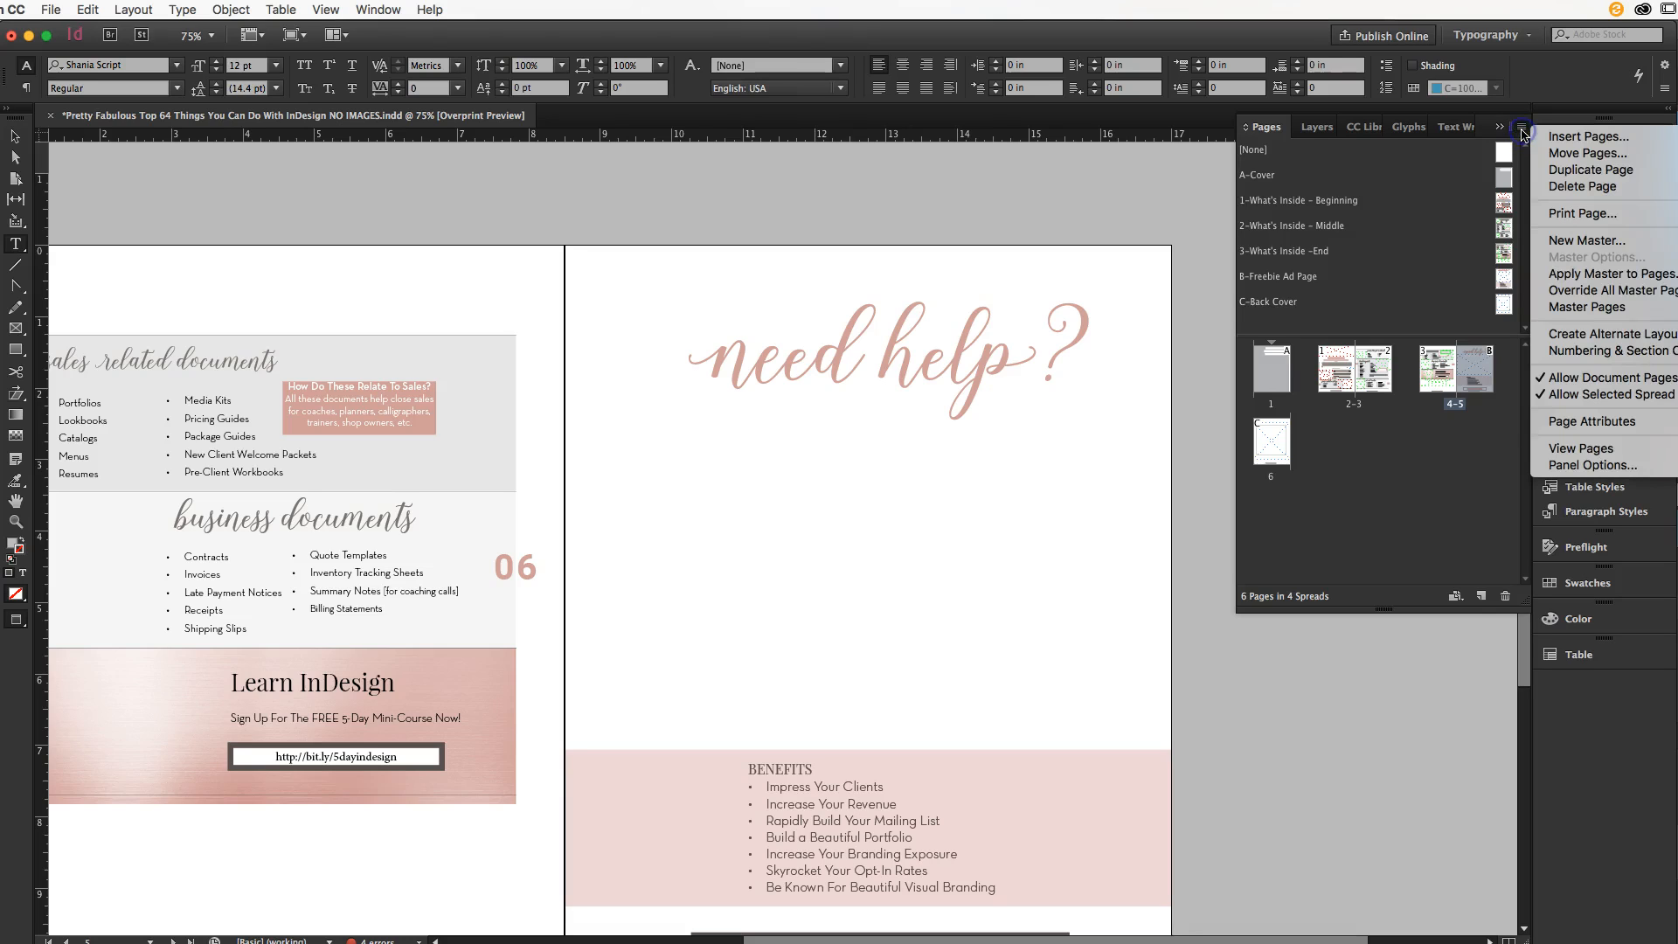
pyautogui.click(1561, 291)
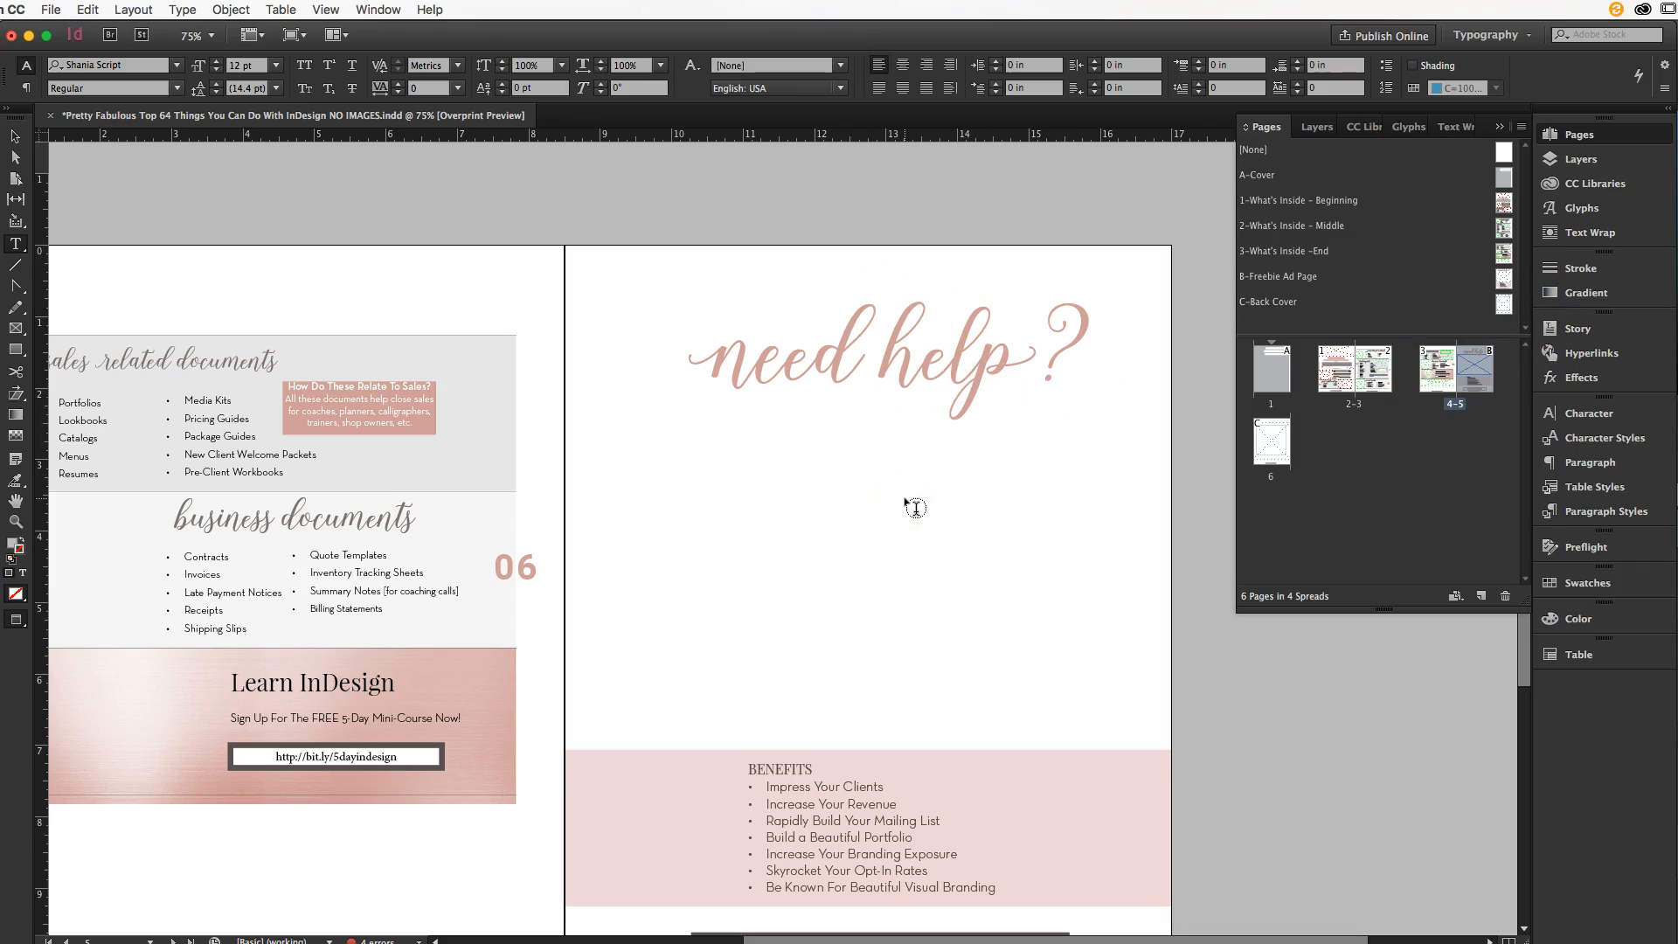
# - Replace the "need help?" heading with "want to learn more about visual branding" and extend its text frame downward to about 5.36 in tall
pyautogui.click(820, 348)
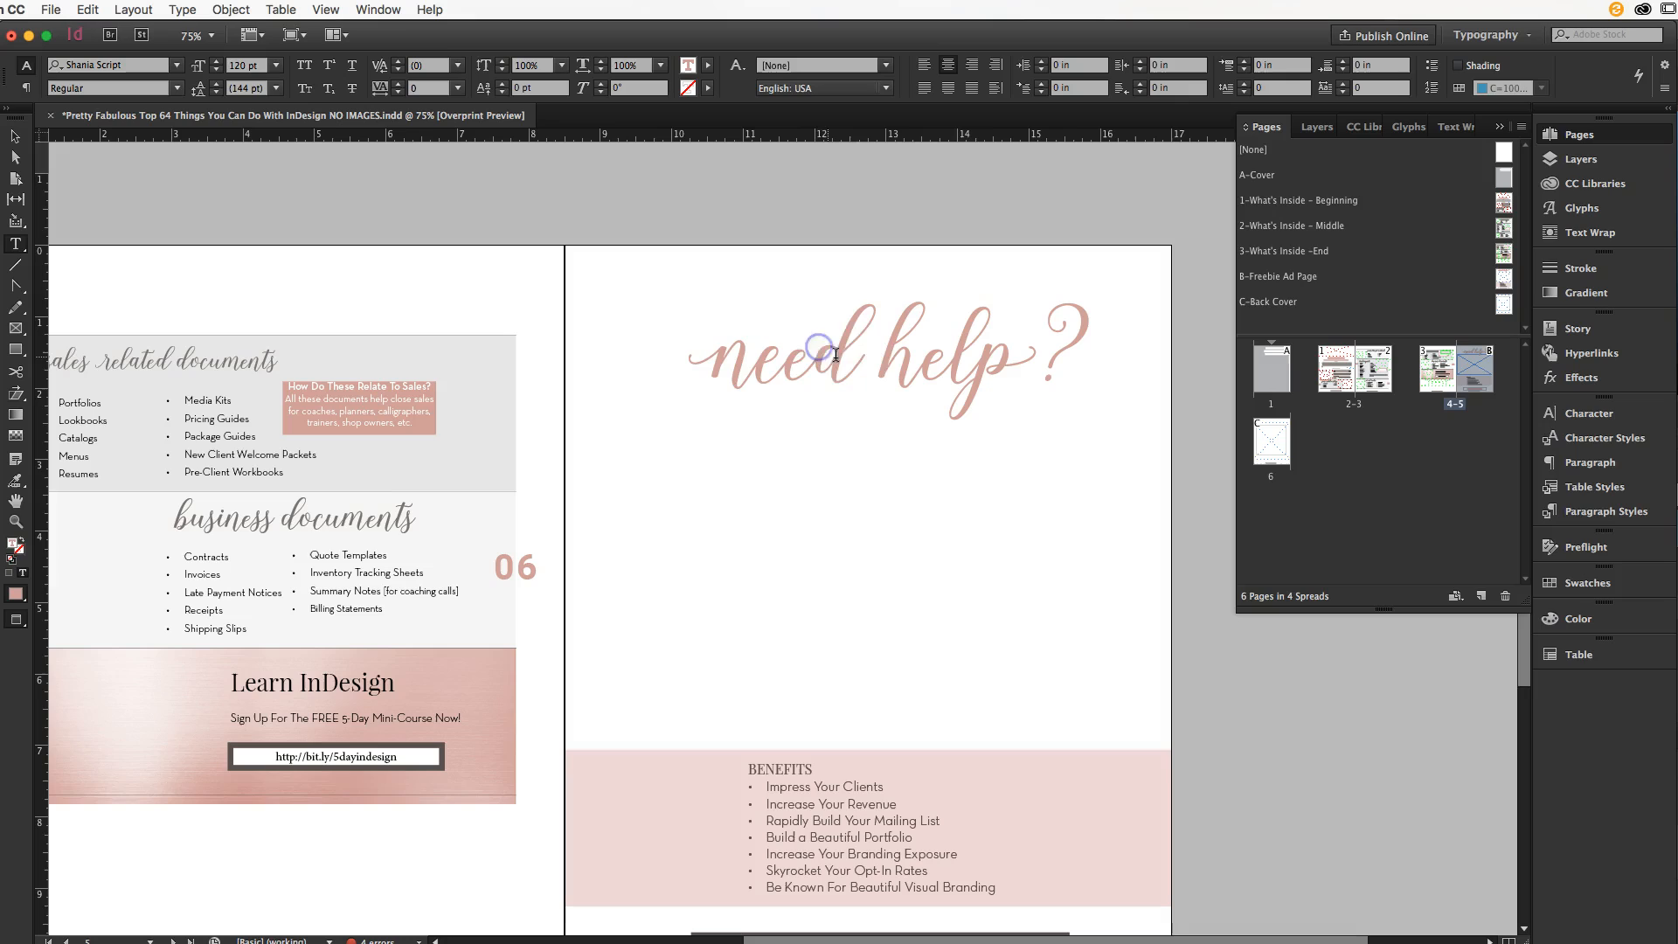
pyautogui.moveTo(698, 358); pyautogui.dragTo(1081, 359)
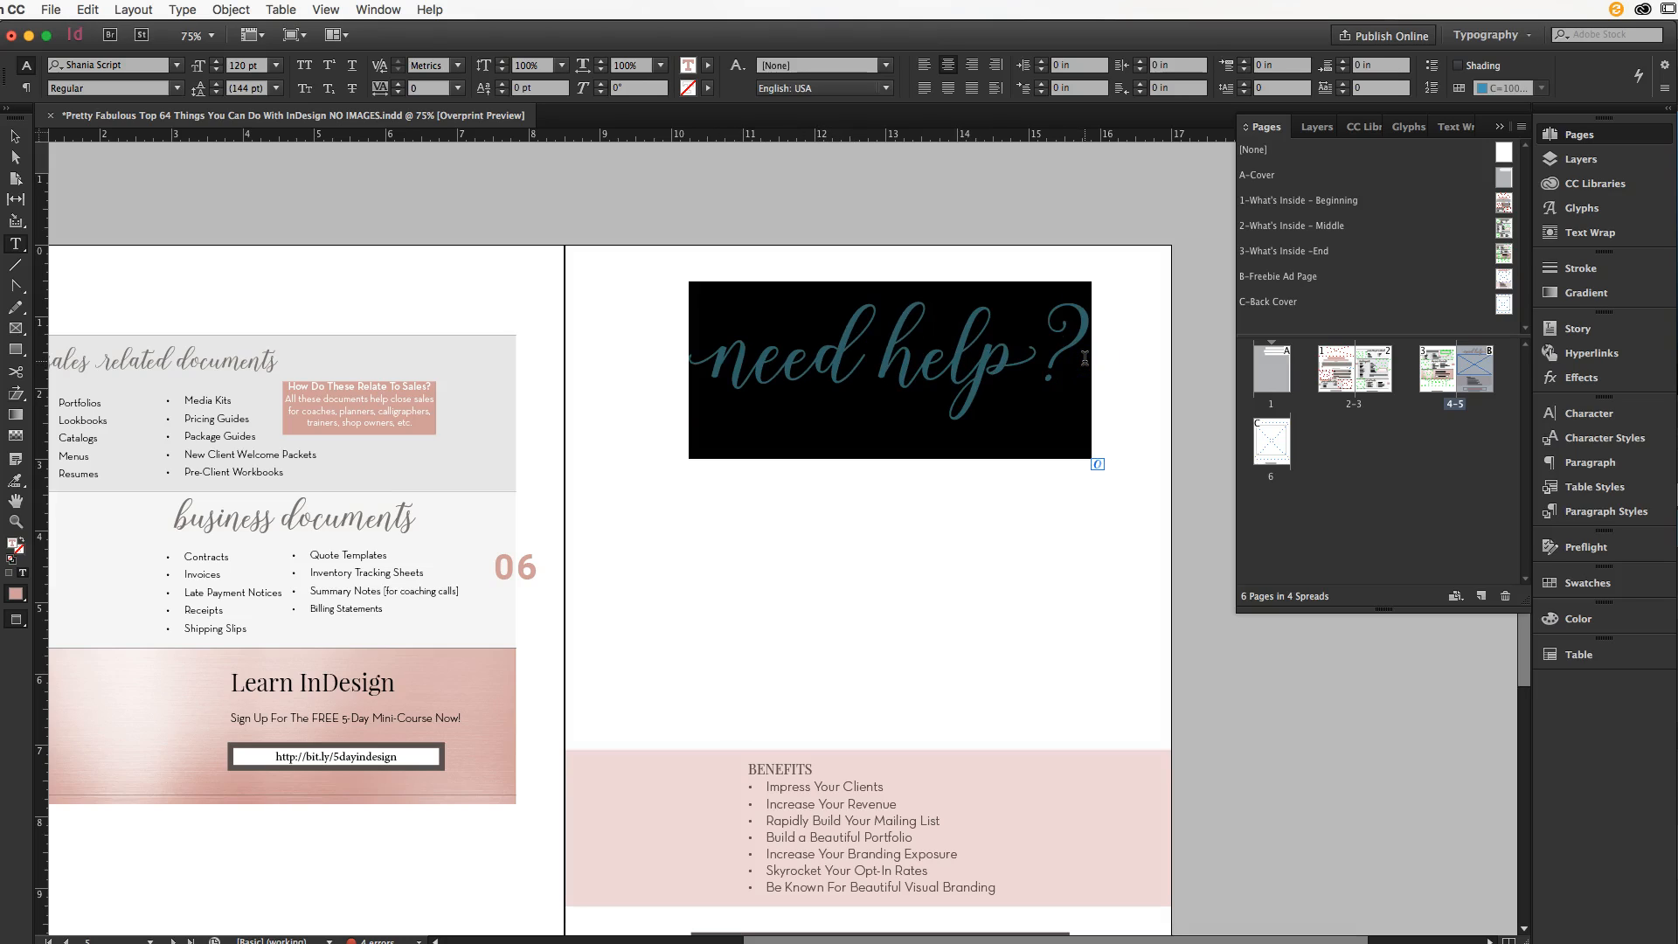
pyautogui.write('want t')
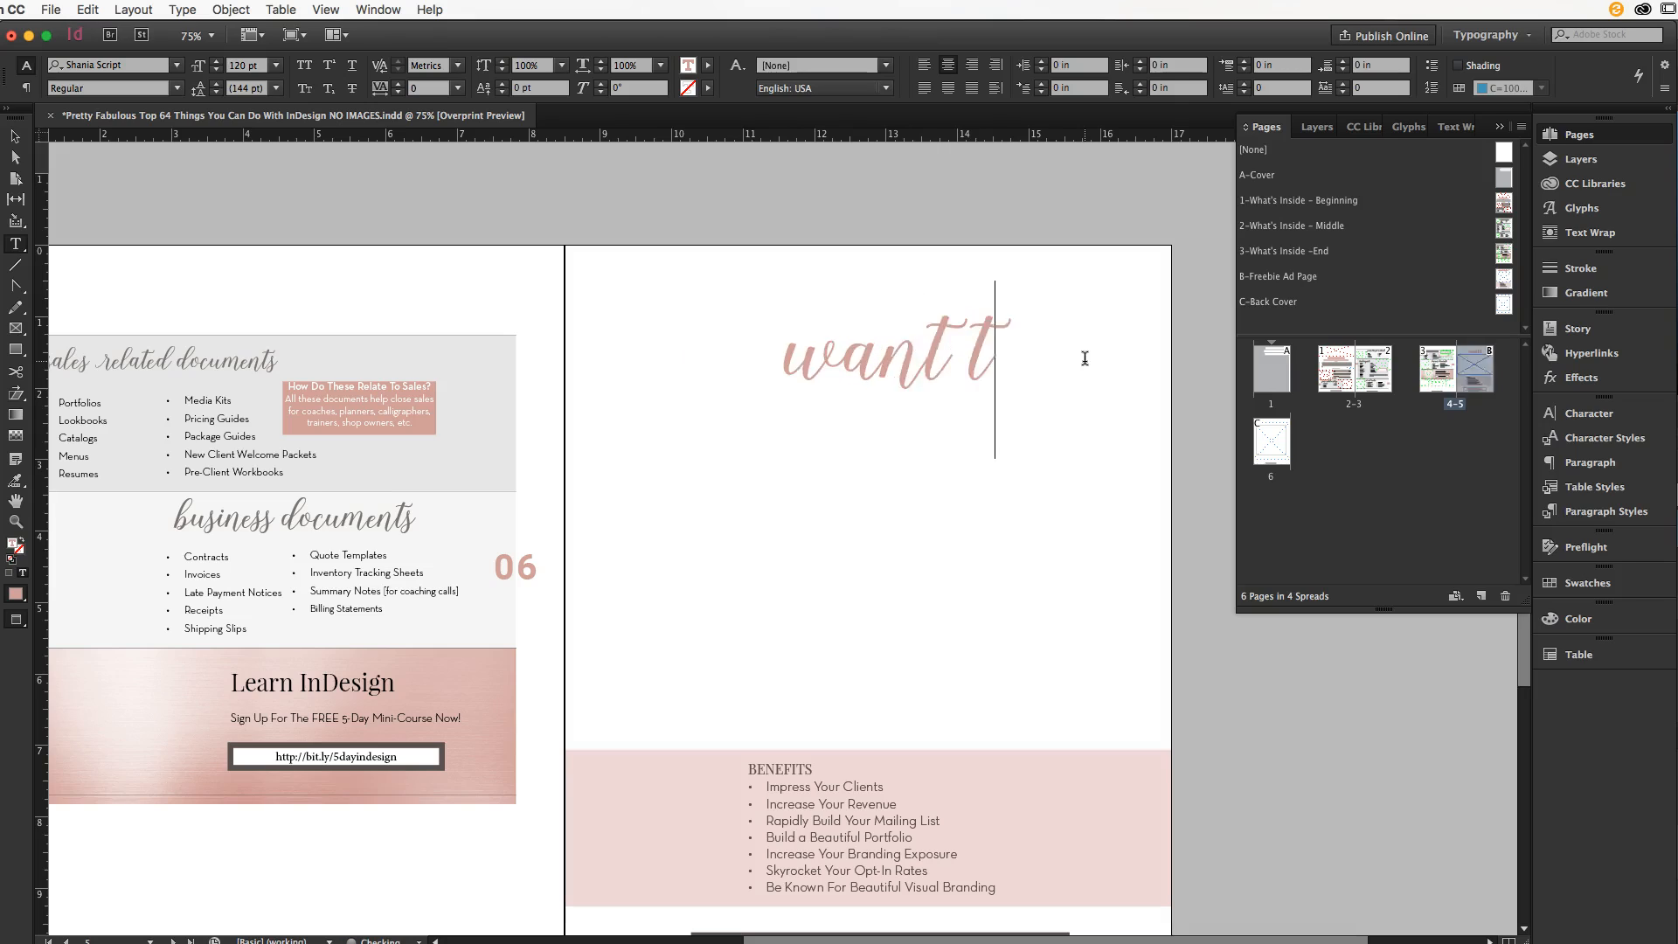
pyautogui.write('o learn')
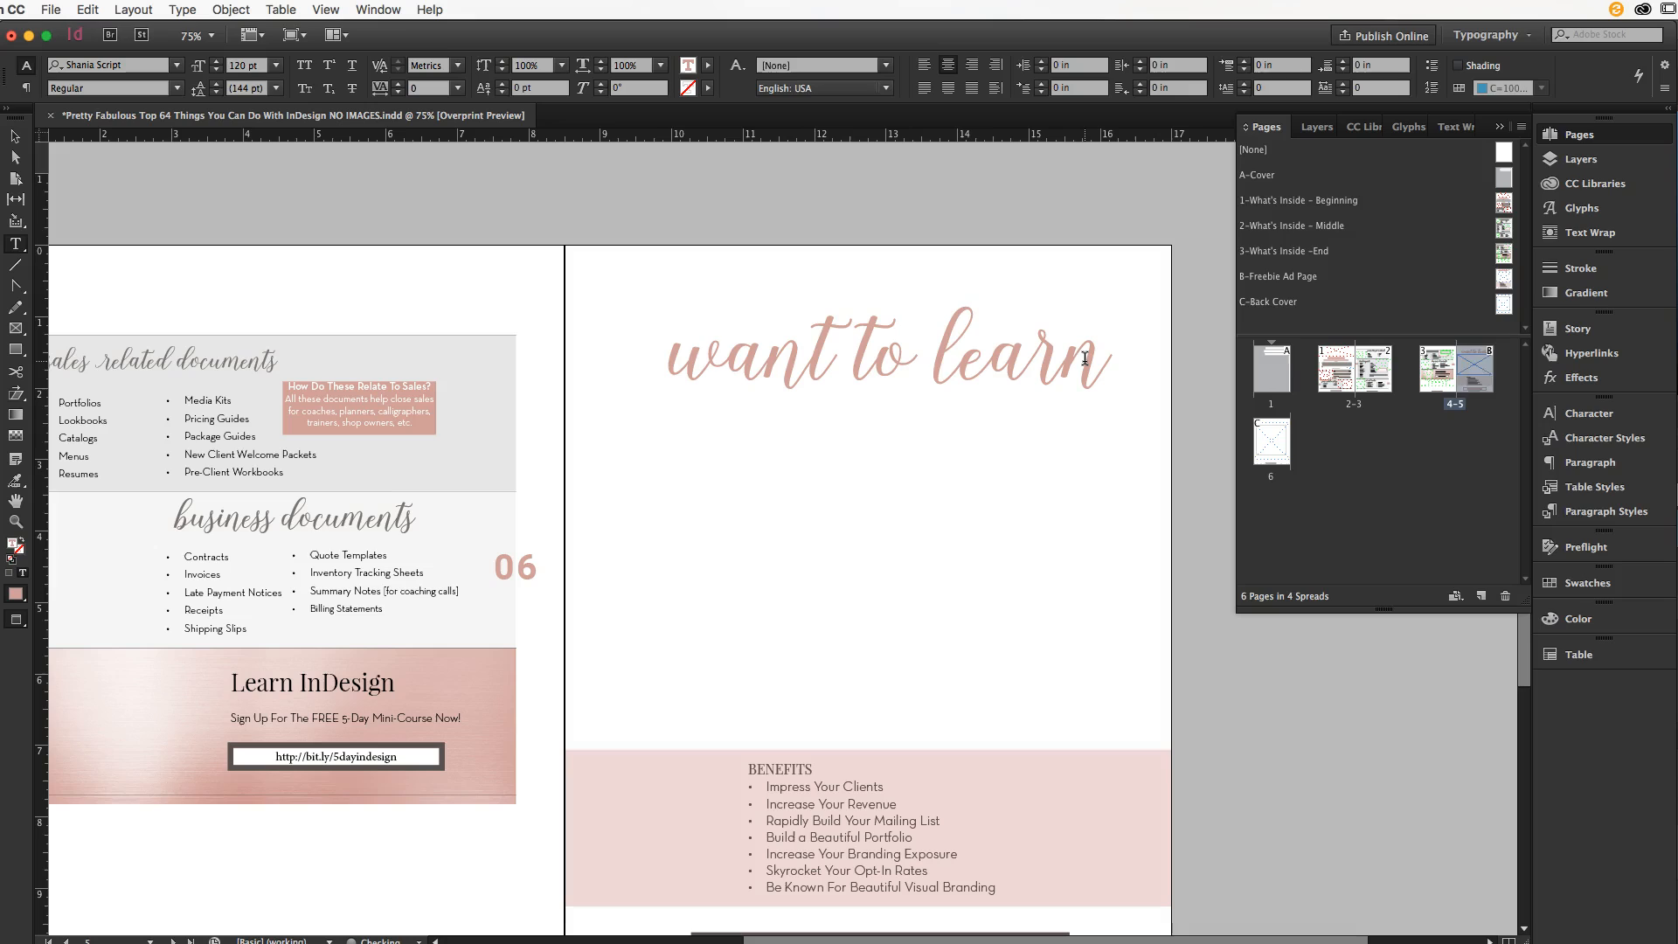
pyautogui.press('BackSpace')
pyautogui.press('BackSpace')
pyautogui.write('rn')
pyautogui.press('BackSpace')
pyautogui.press('BackSpace')
pyautogui.write('rn')
pyautogui.press('Escape')
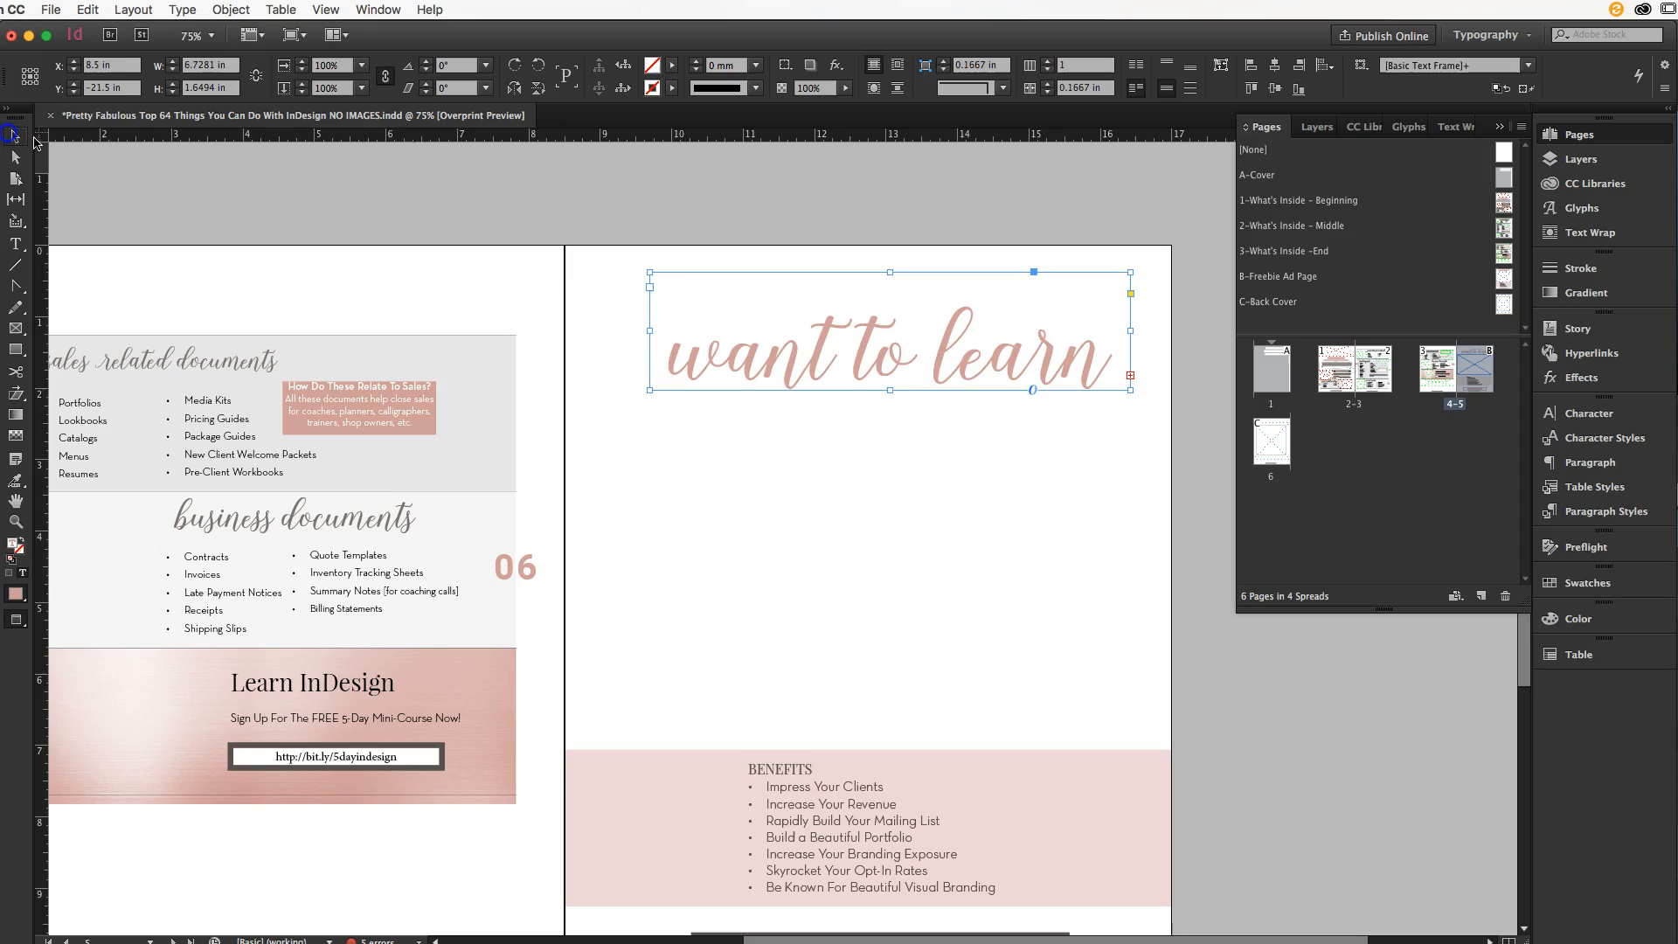
pyautogui.click(898, 395)
pyautogui.moveTo(889, 391); pyautogui.dragTo(886, 656)
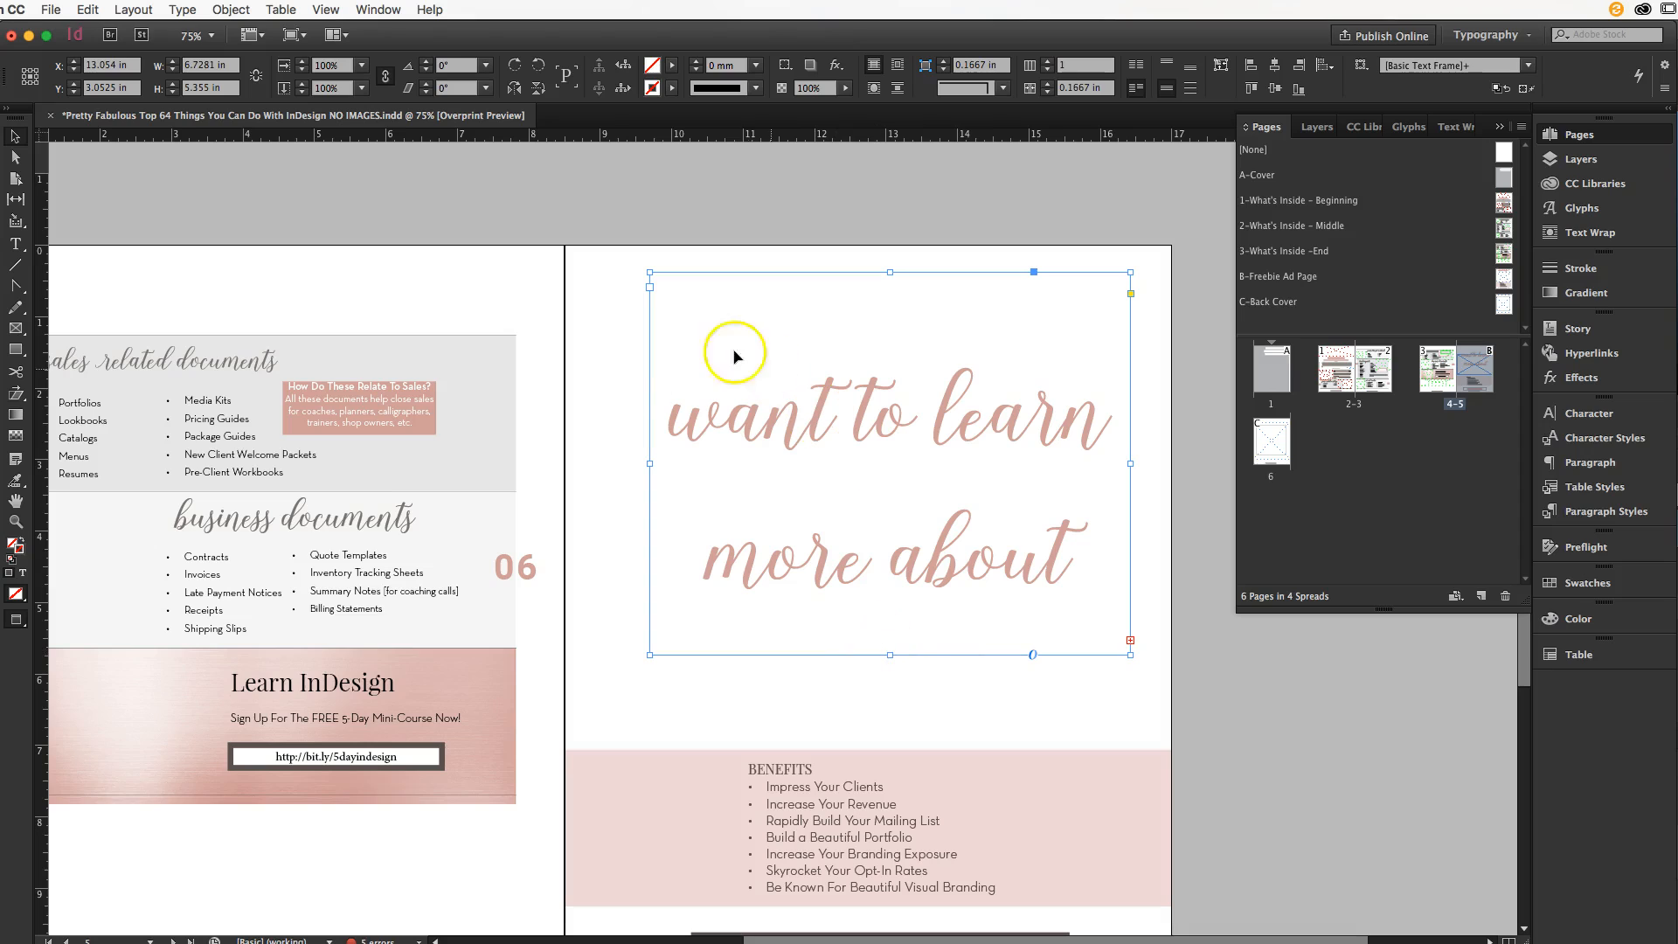
# - Set the whole heading's font size to 50 pt and move its frame up near the top of the page
pyautogui.click(16, 244)
pyautogui.click(1049, 569)
pyautogui.press('super+a')
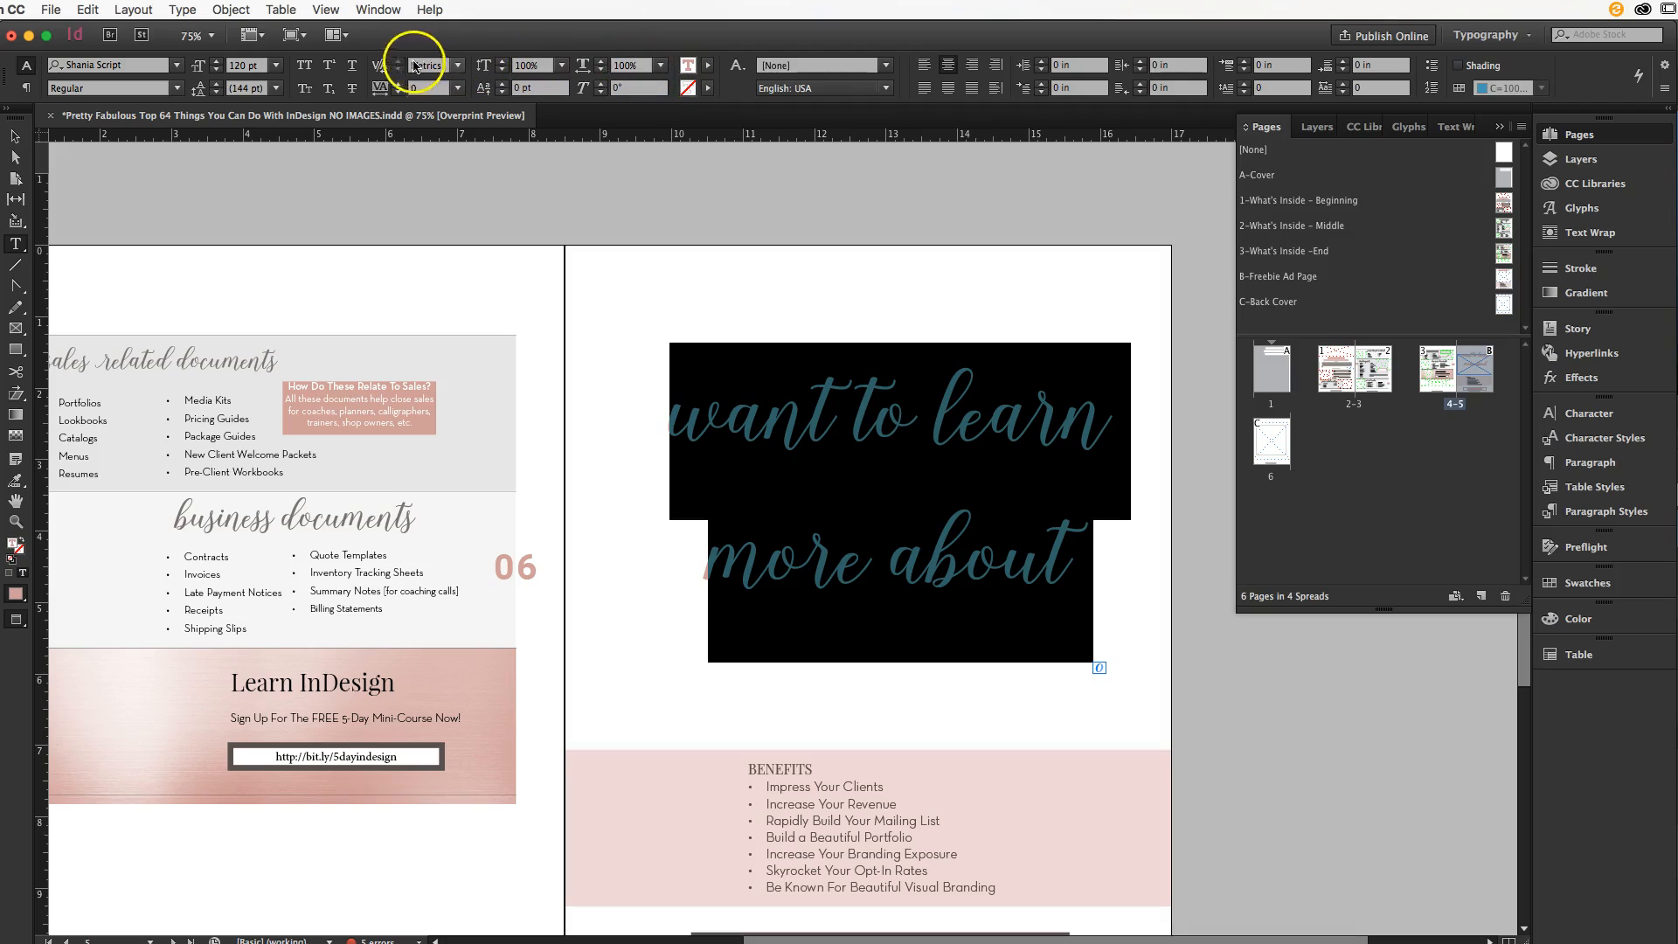
pyautogui.click(254, 66)
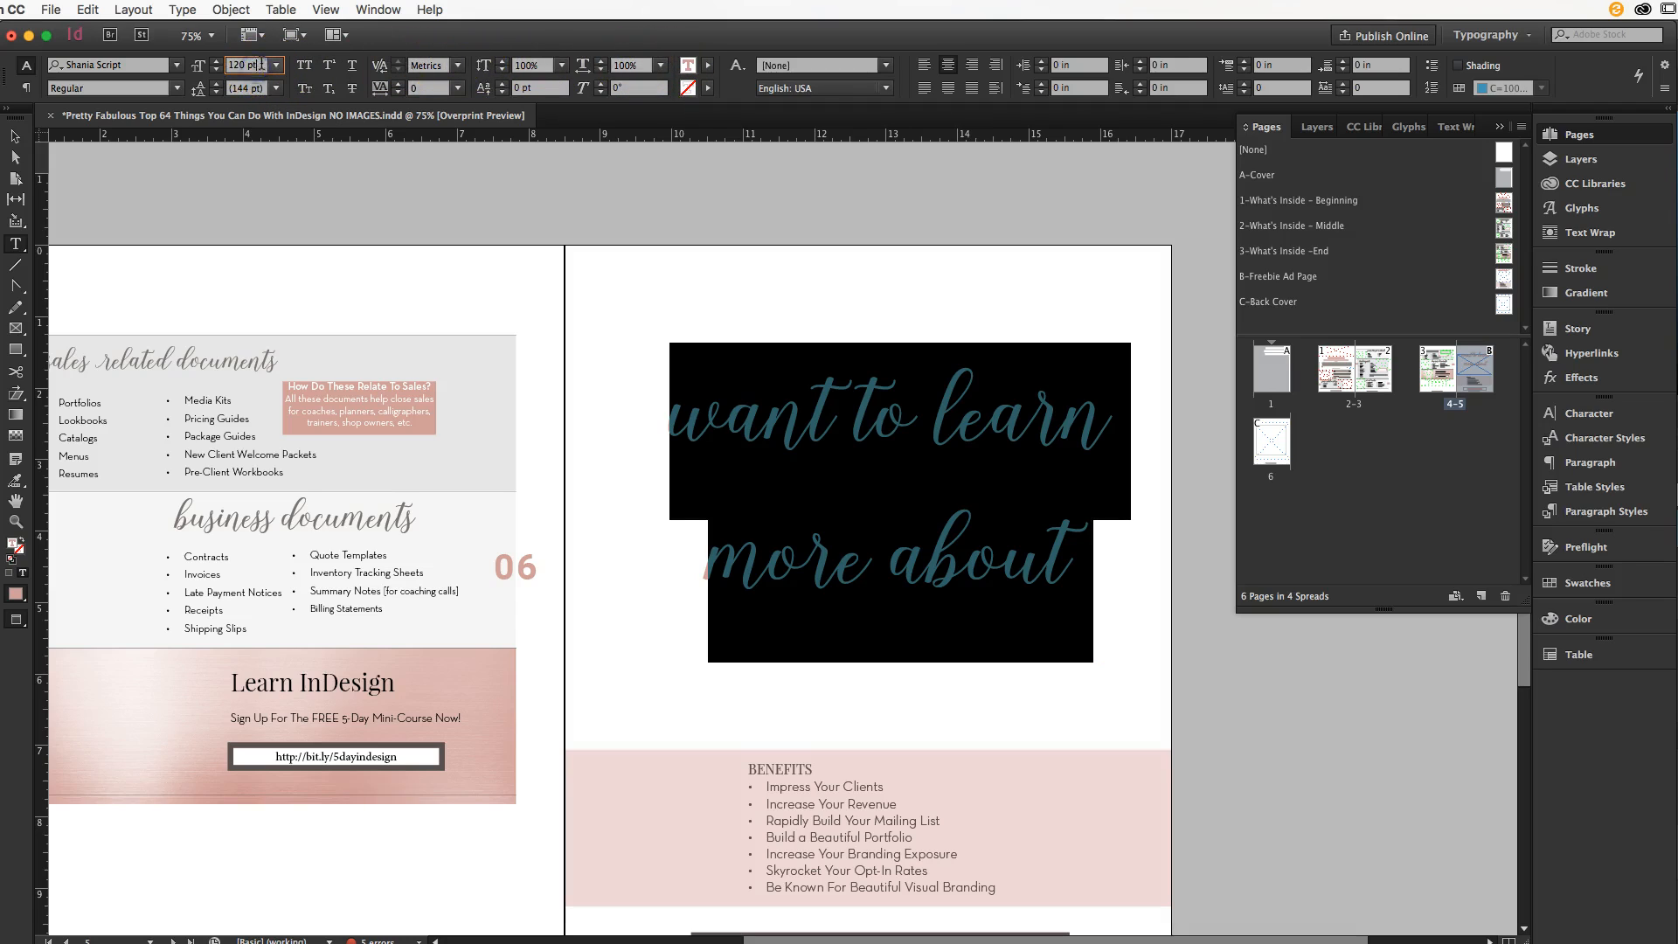
pyautogui.press('Return')
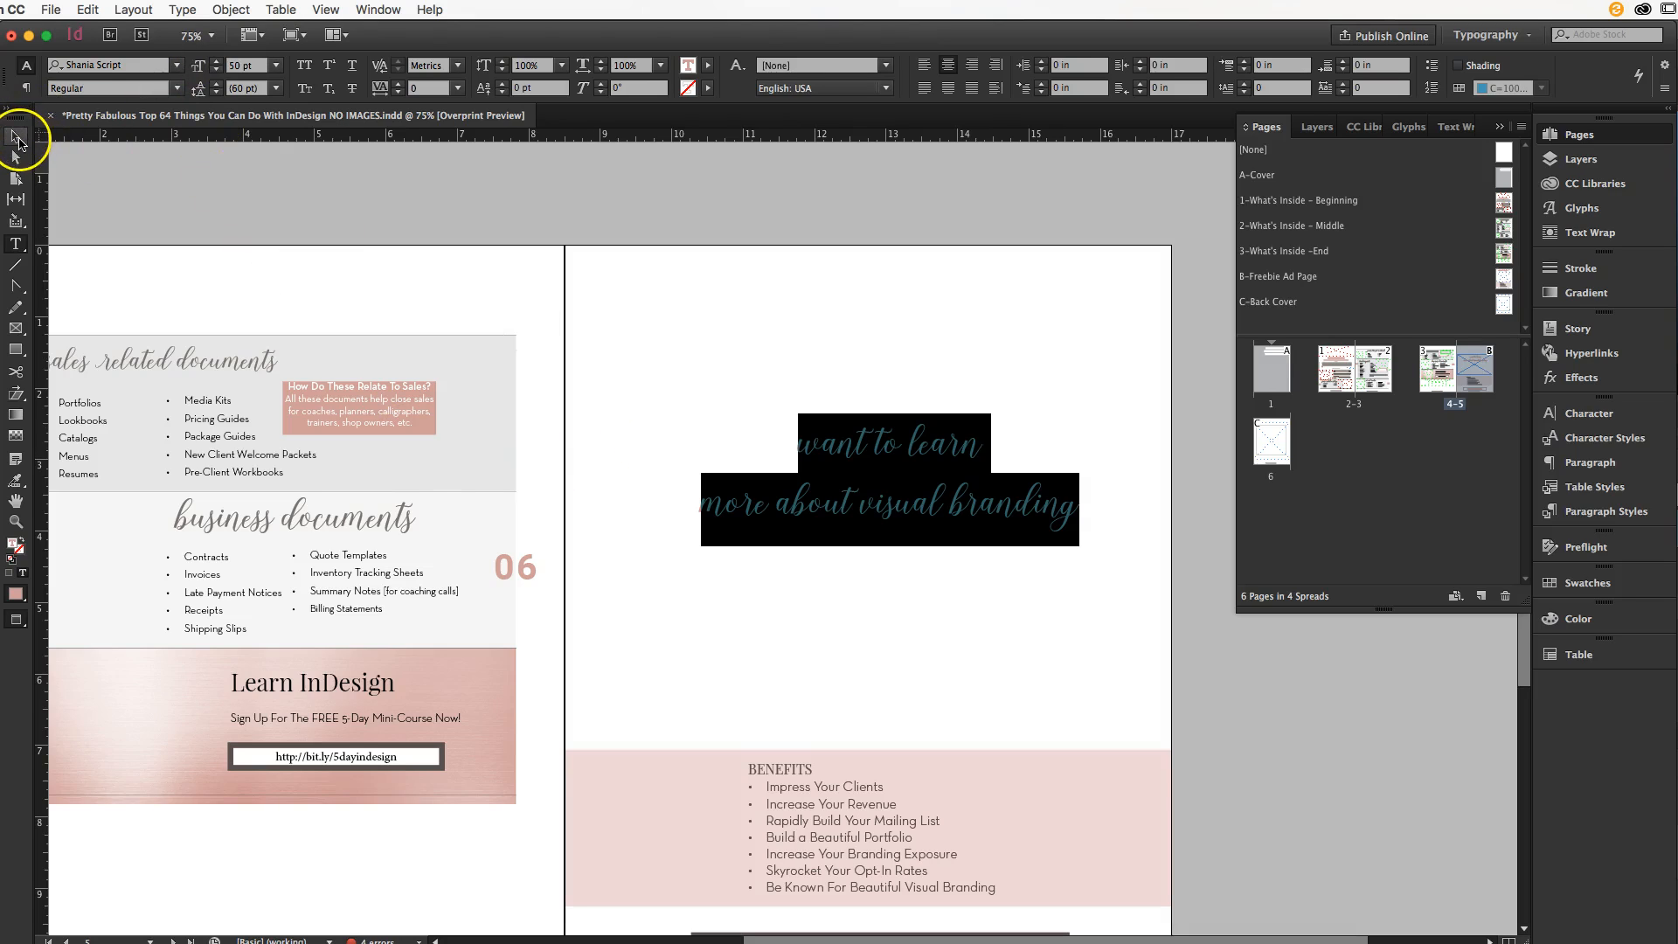
pyautogui.click(16, 137)
pyautogui.moveTo(854, 469); pyautogui.dragTo(849, 345)
# - Turn off the bulleted list formatting for all lines below the BENEFITS title, from "Impress Your Clients" to "Be Known For Beautiful Visual Branding"
pyautogui.click(775, 780)
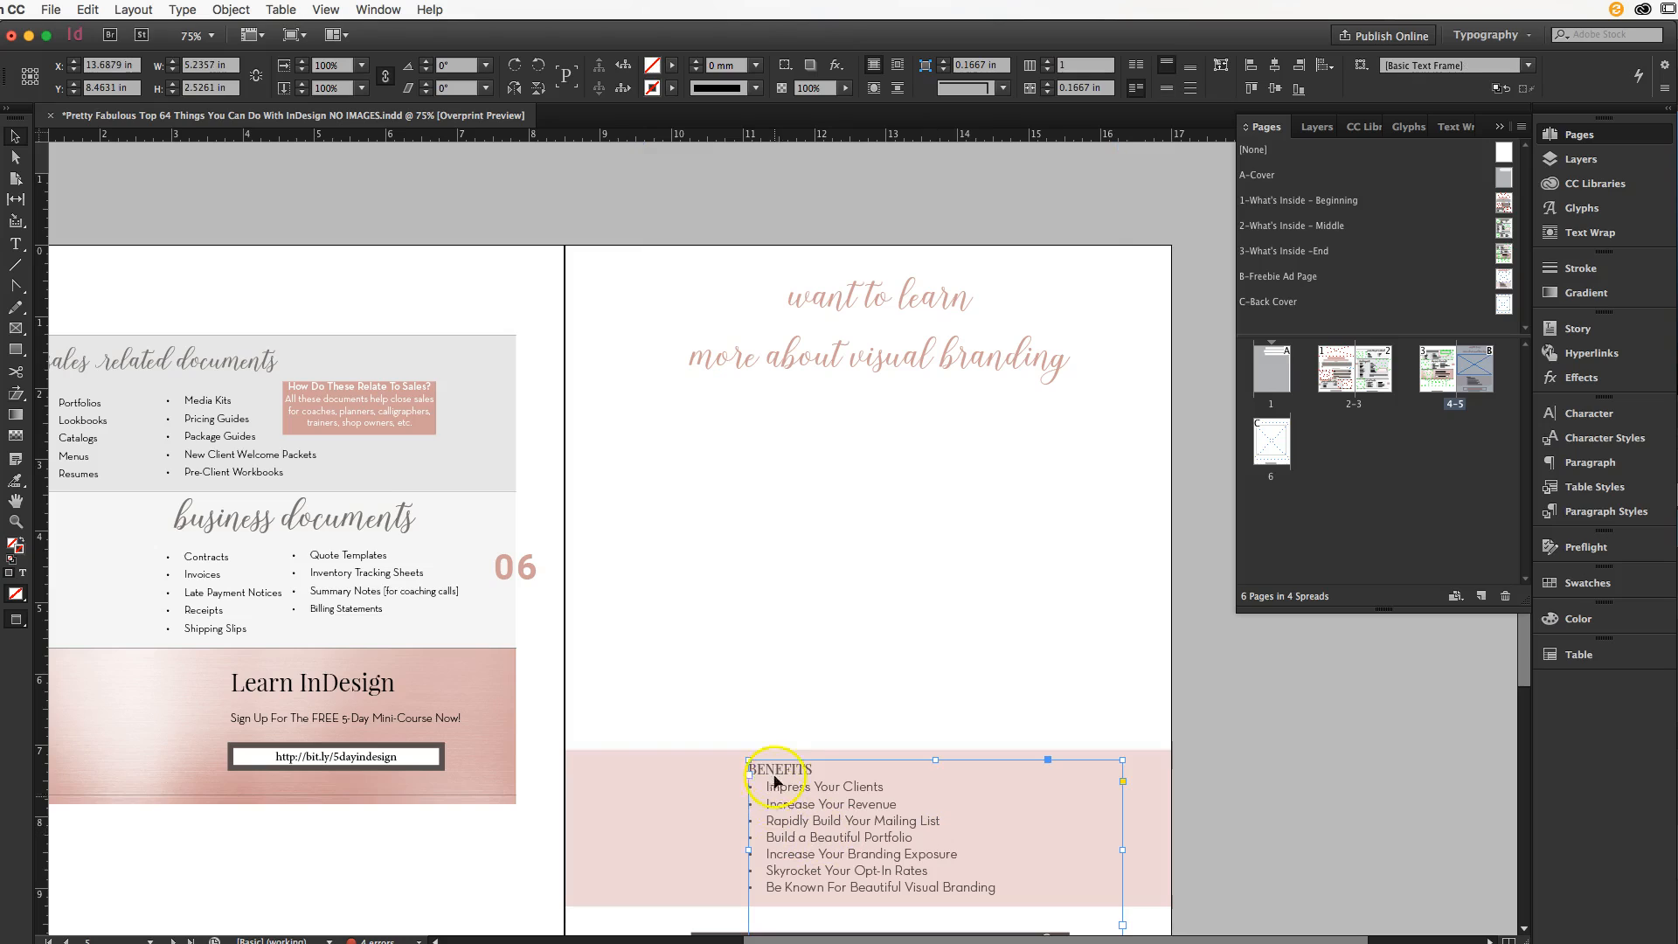
pyautogui.click(17, 245)
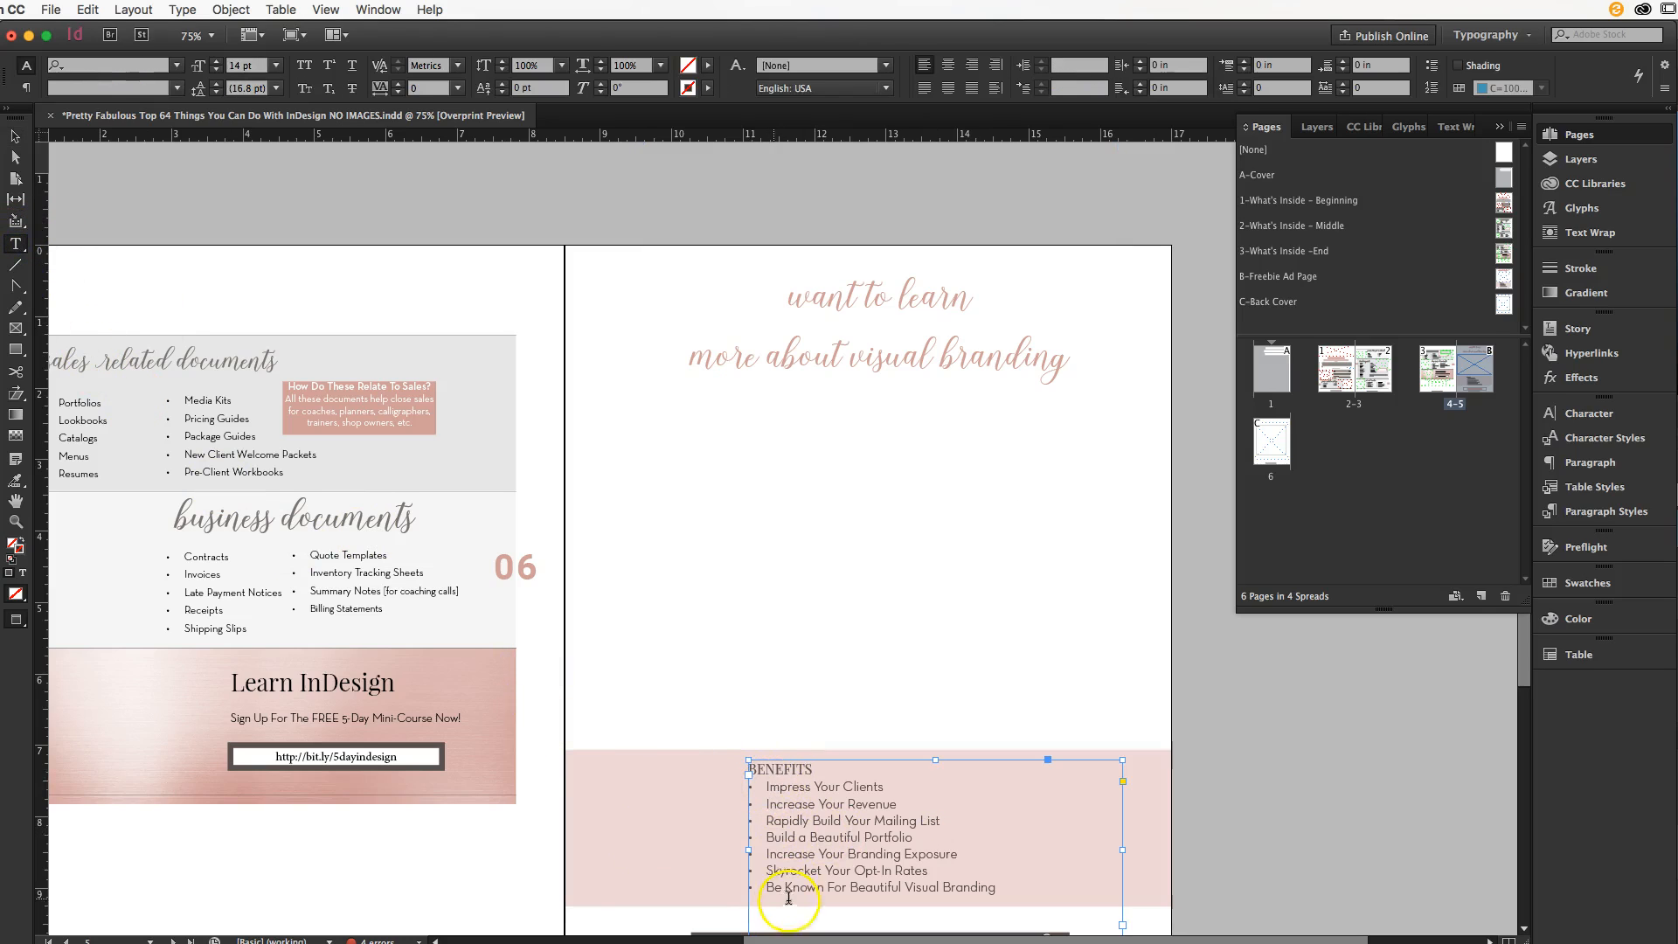
pyautogui.moveTo(769, 788)
pyautogui.mouseDown()
pyautogui.moveTo(866, 817)
pyautogui.moveTo(949, 867)
pyautogui.moveTo(883, 809)
pyautogui.moveTo(762, 784)
pyautogui.mouseUp()
pyautogui.click(988, 889)
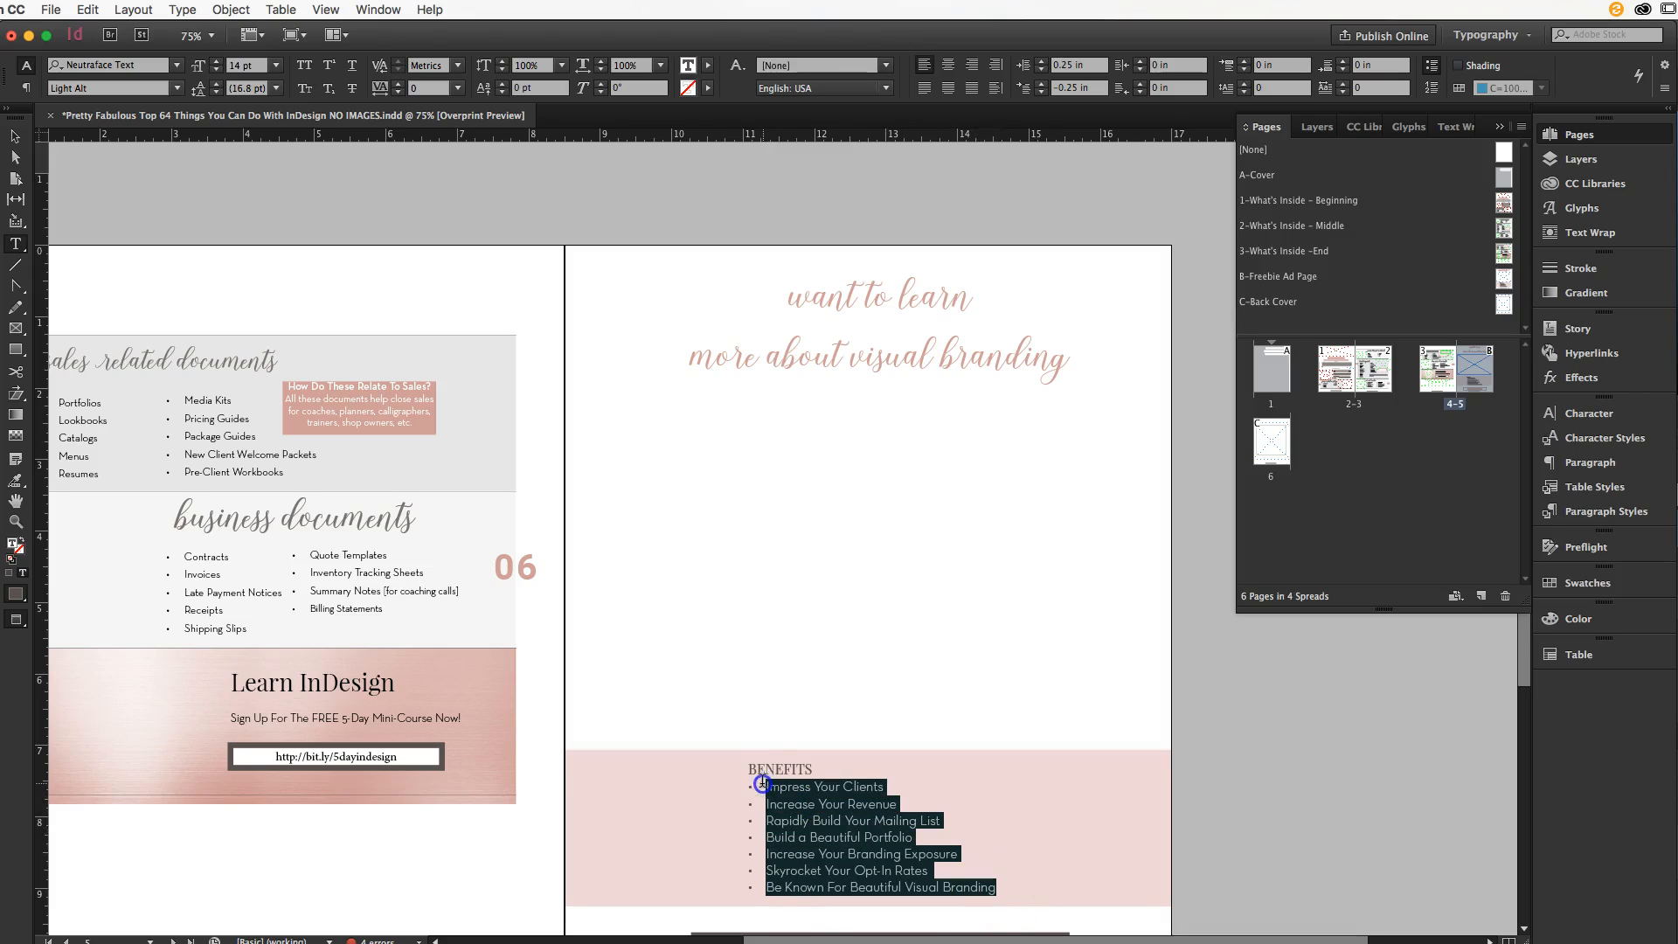
pyautogui.click(1431, 66)
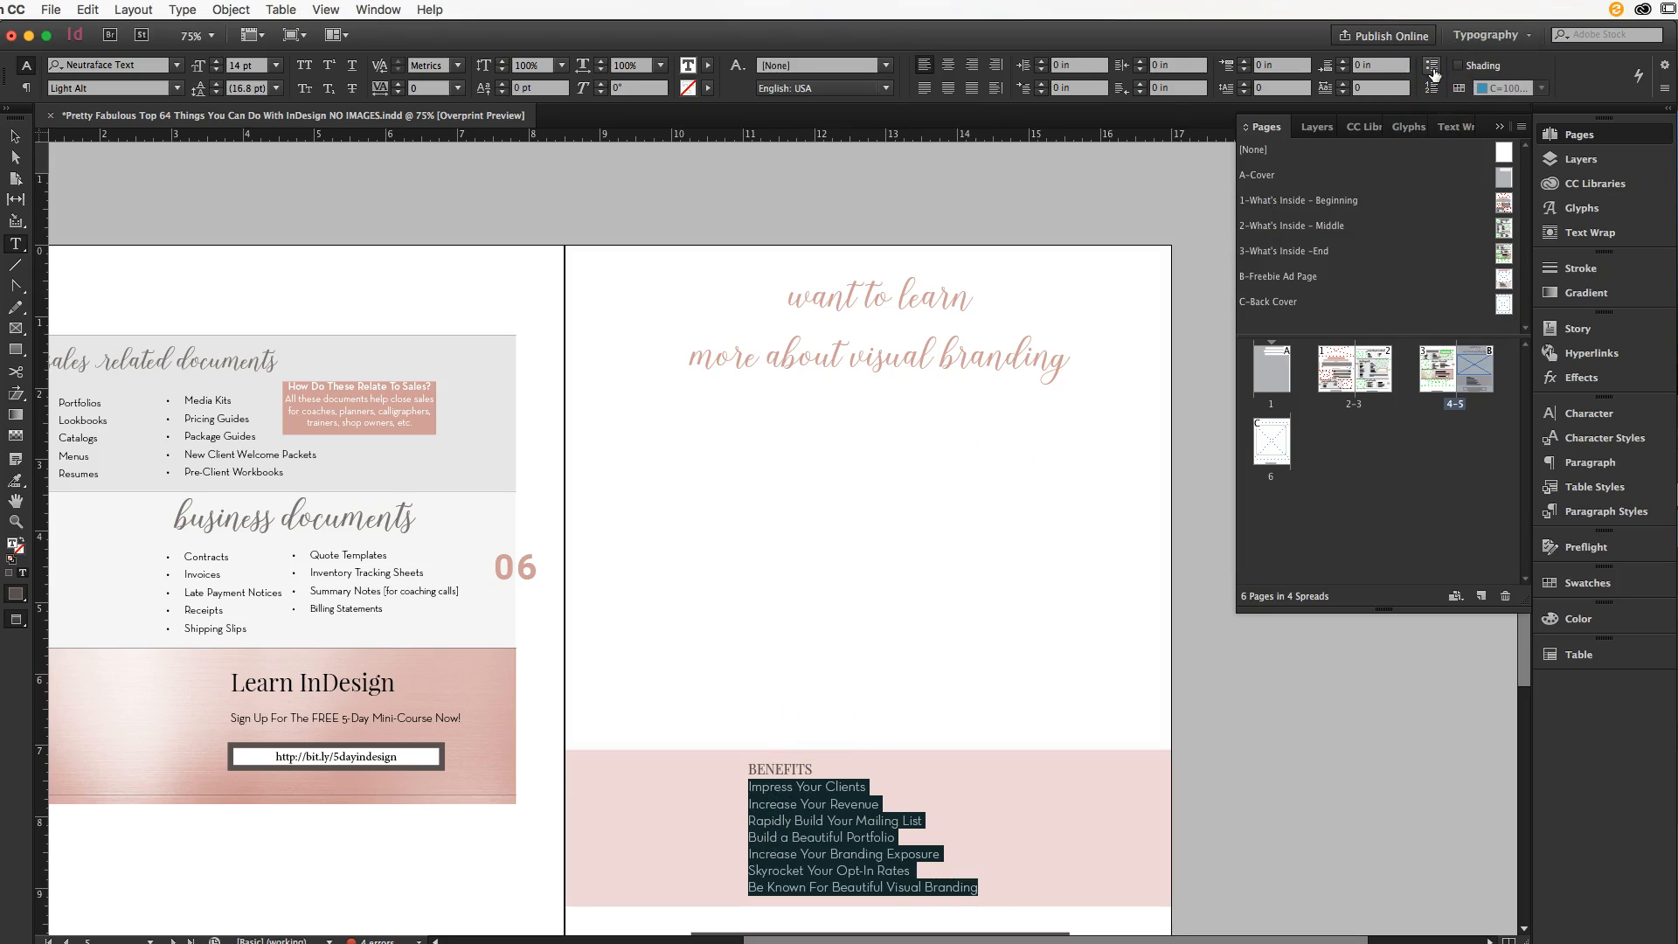
pyautogui.click(1433, 68)
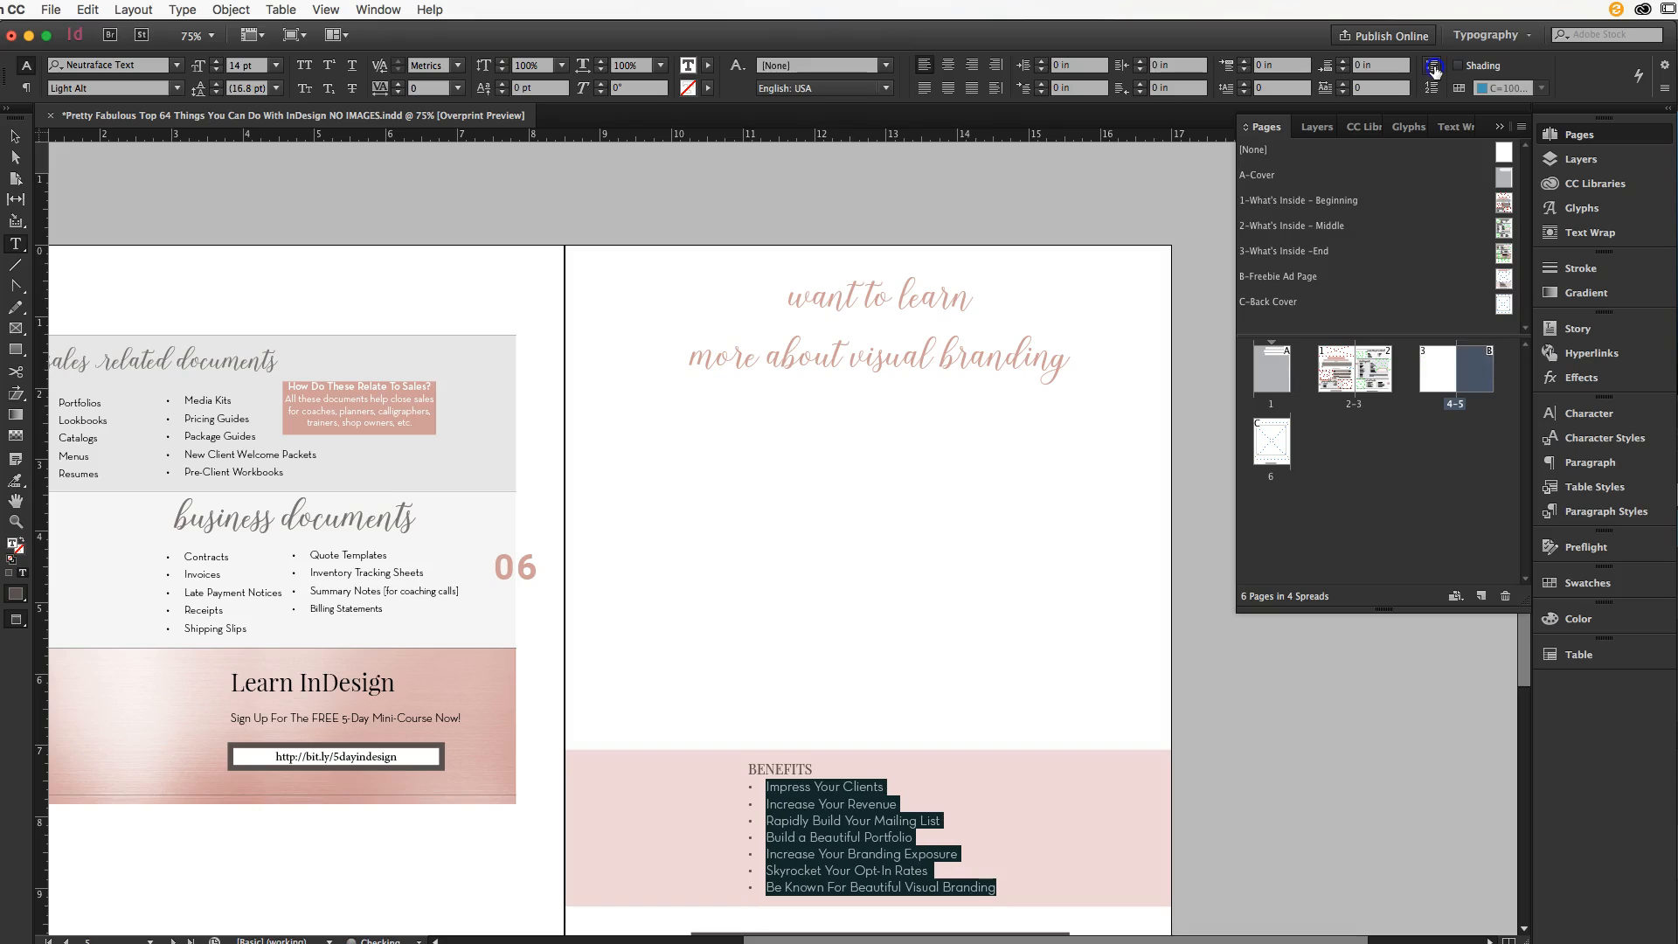
pyautogui.click(1432, 67)
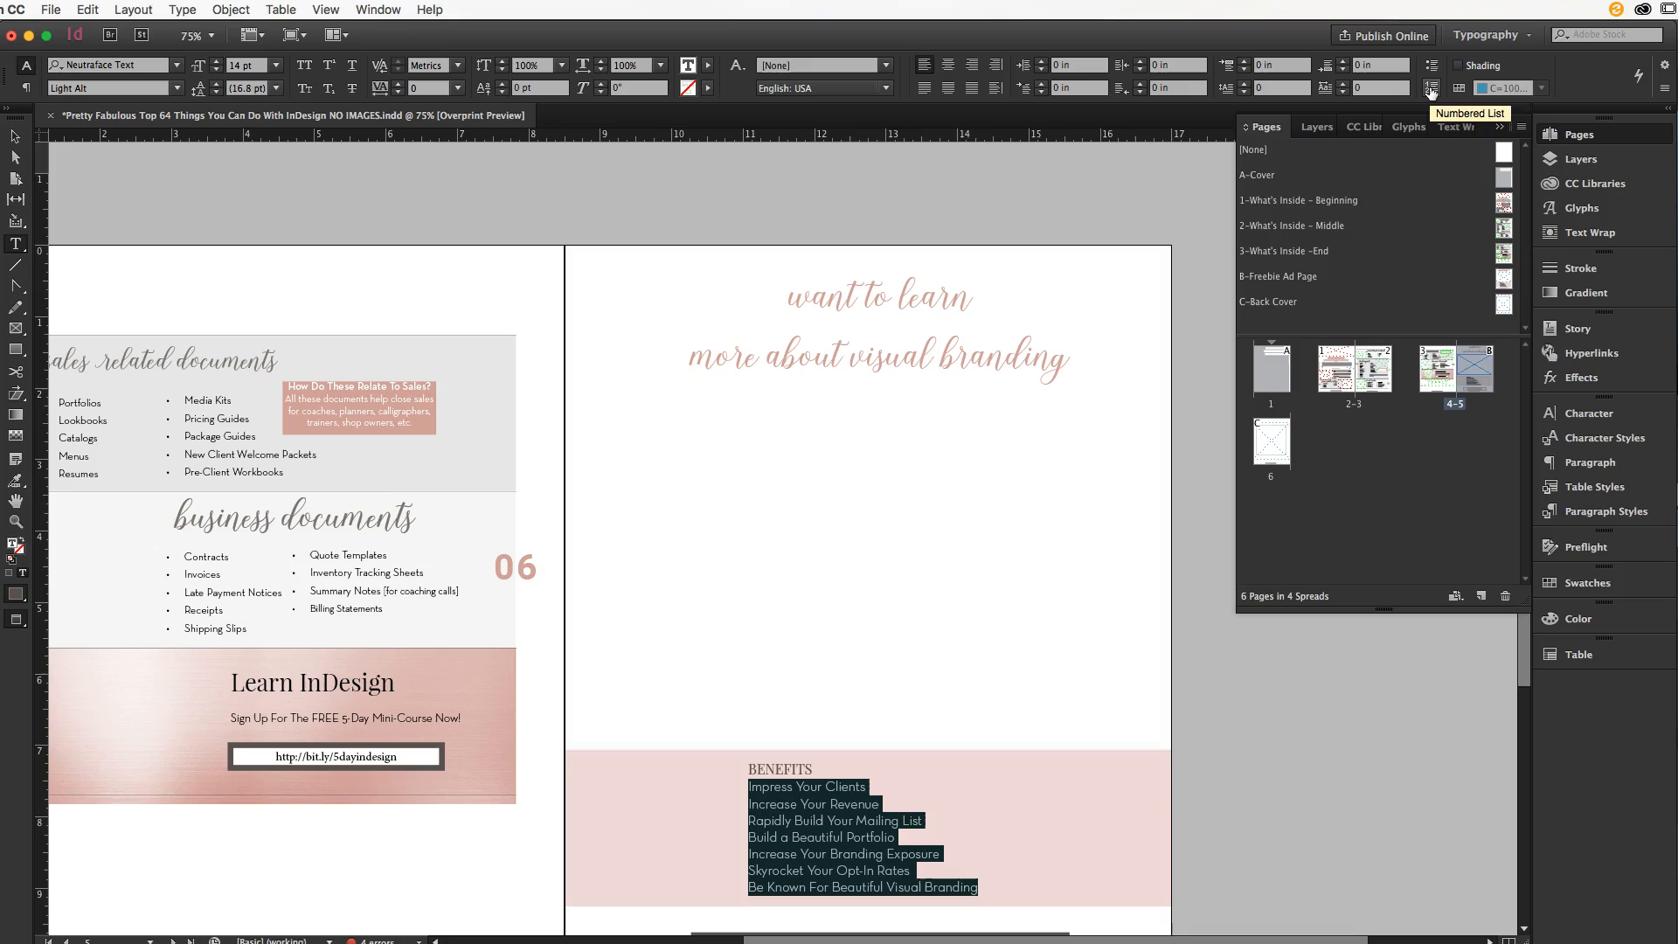
# - Apply numbered list formatting to all seven lines below the BENEFITS title and deselect the text frame
pyautogui.click(1430, 88)
pyautogui.click(1430, 89)
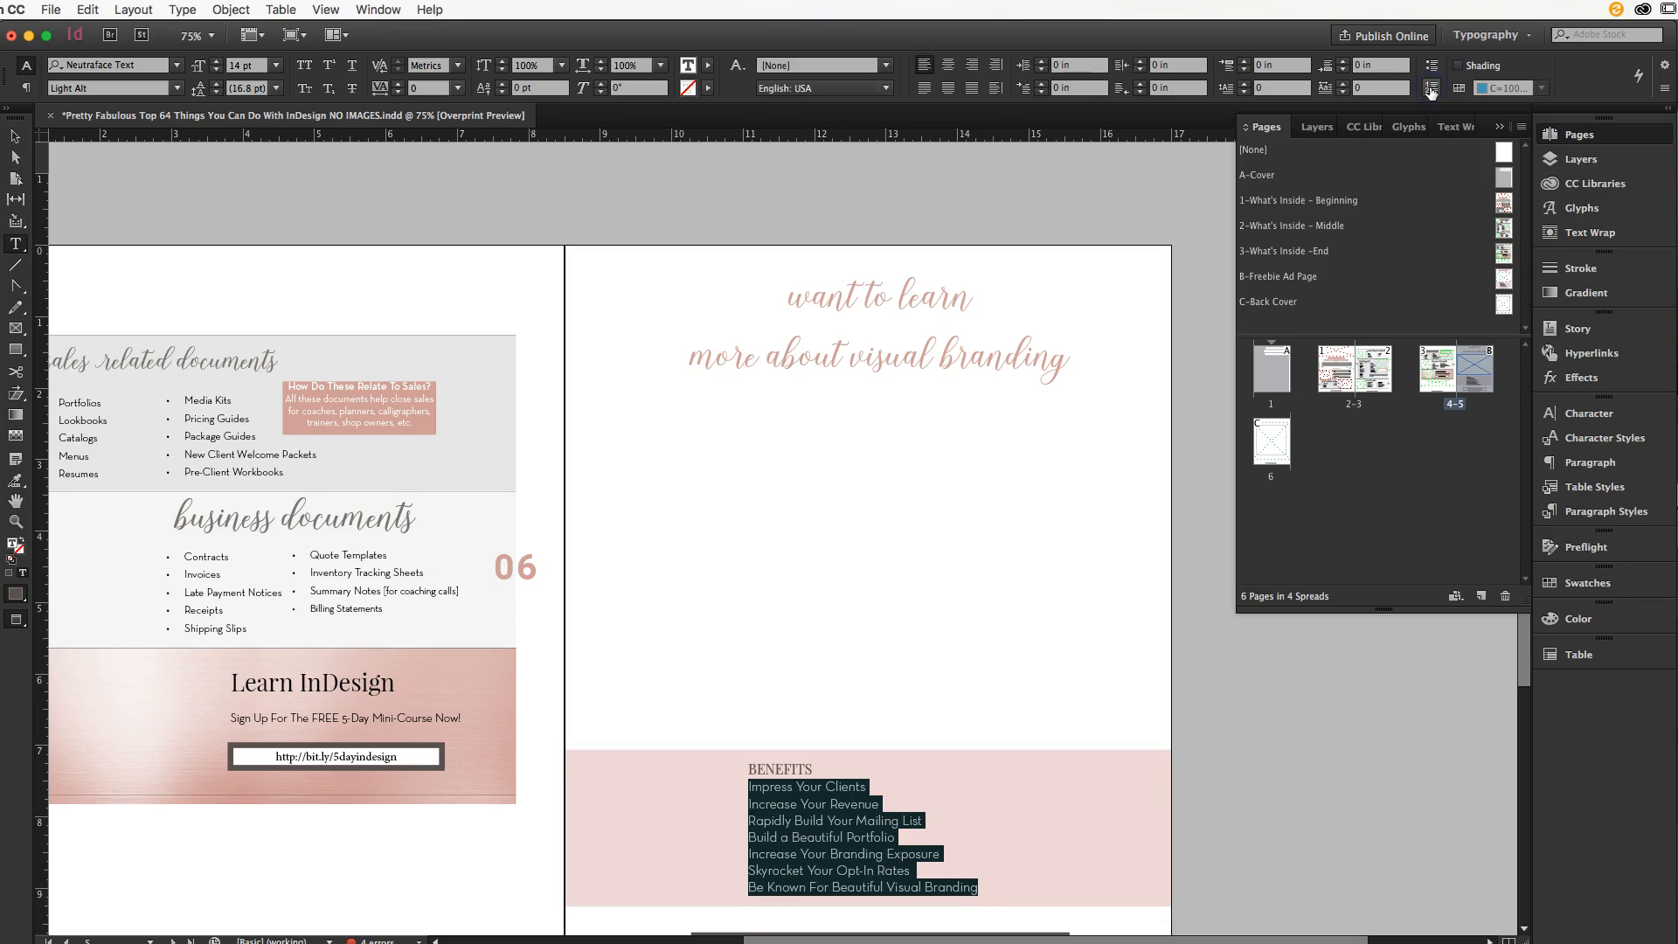
pyautogui.click(1430, 88)
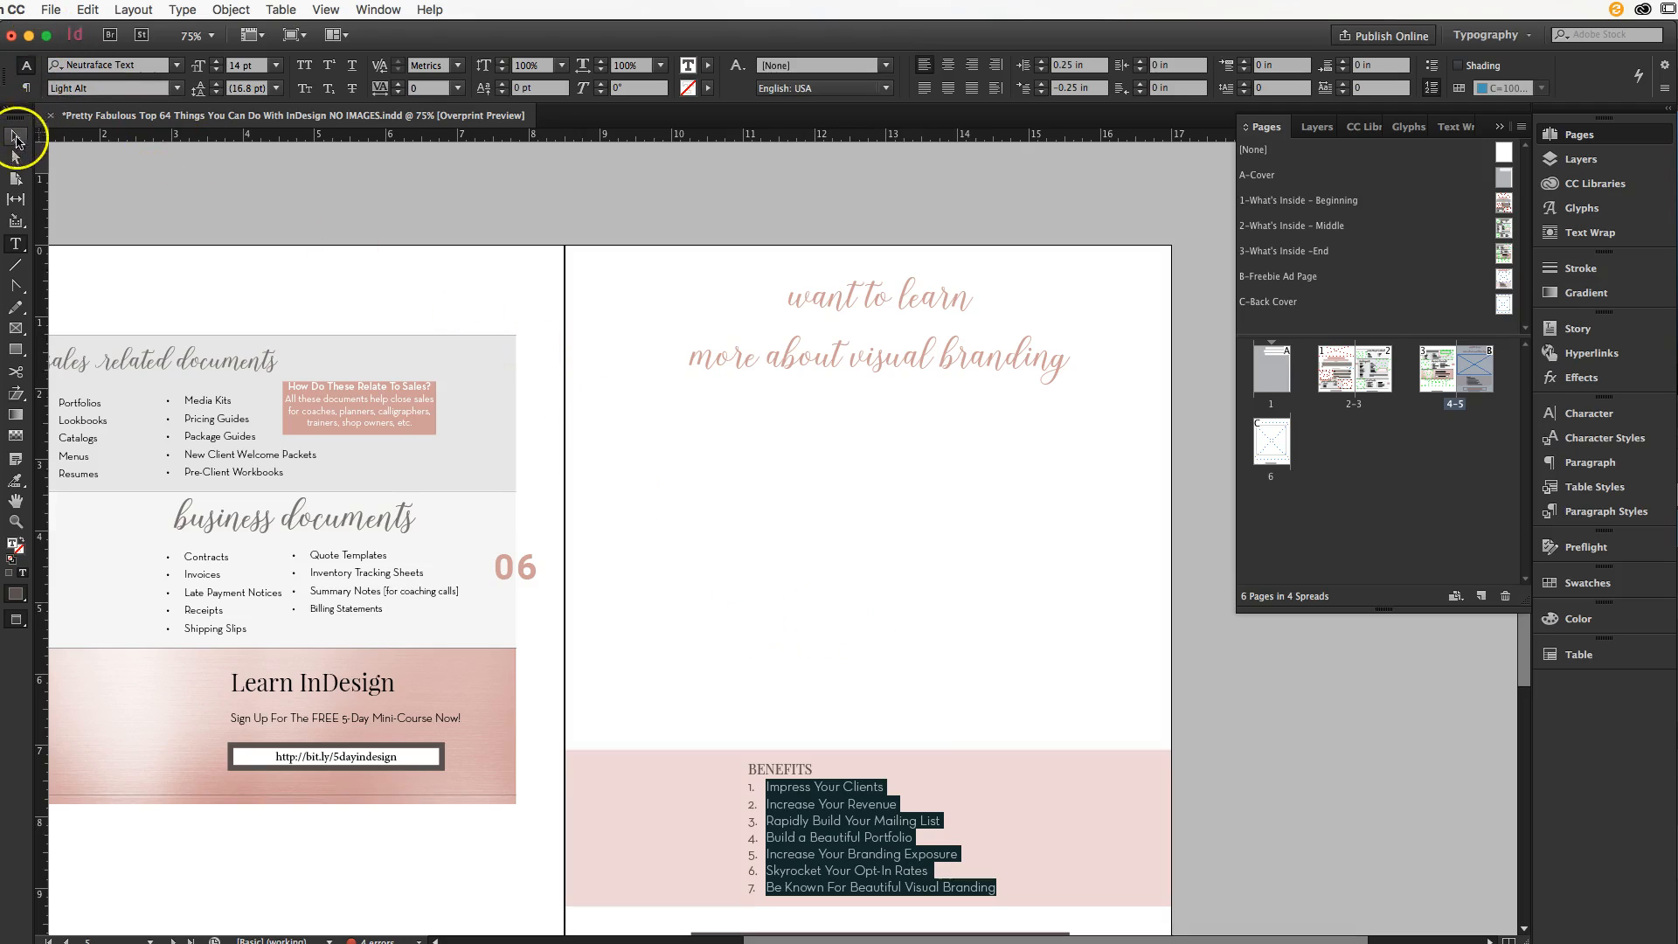
pyautogui.click(15, 137)
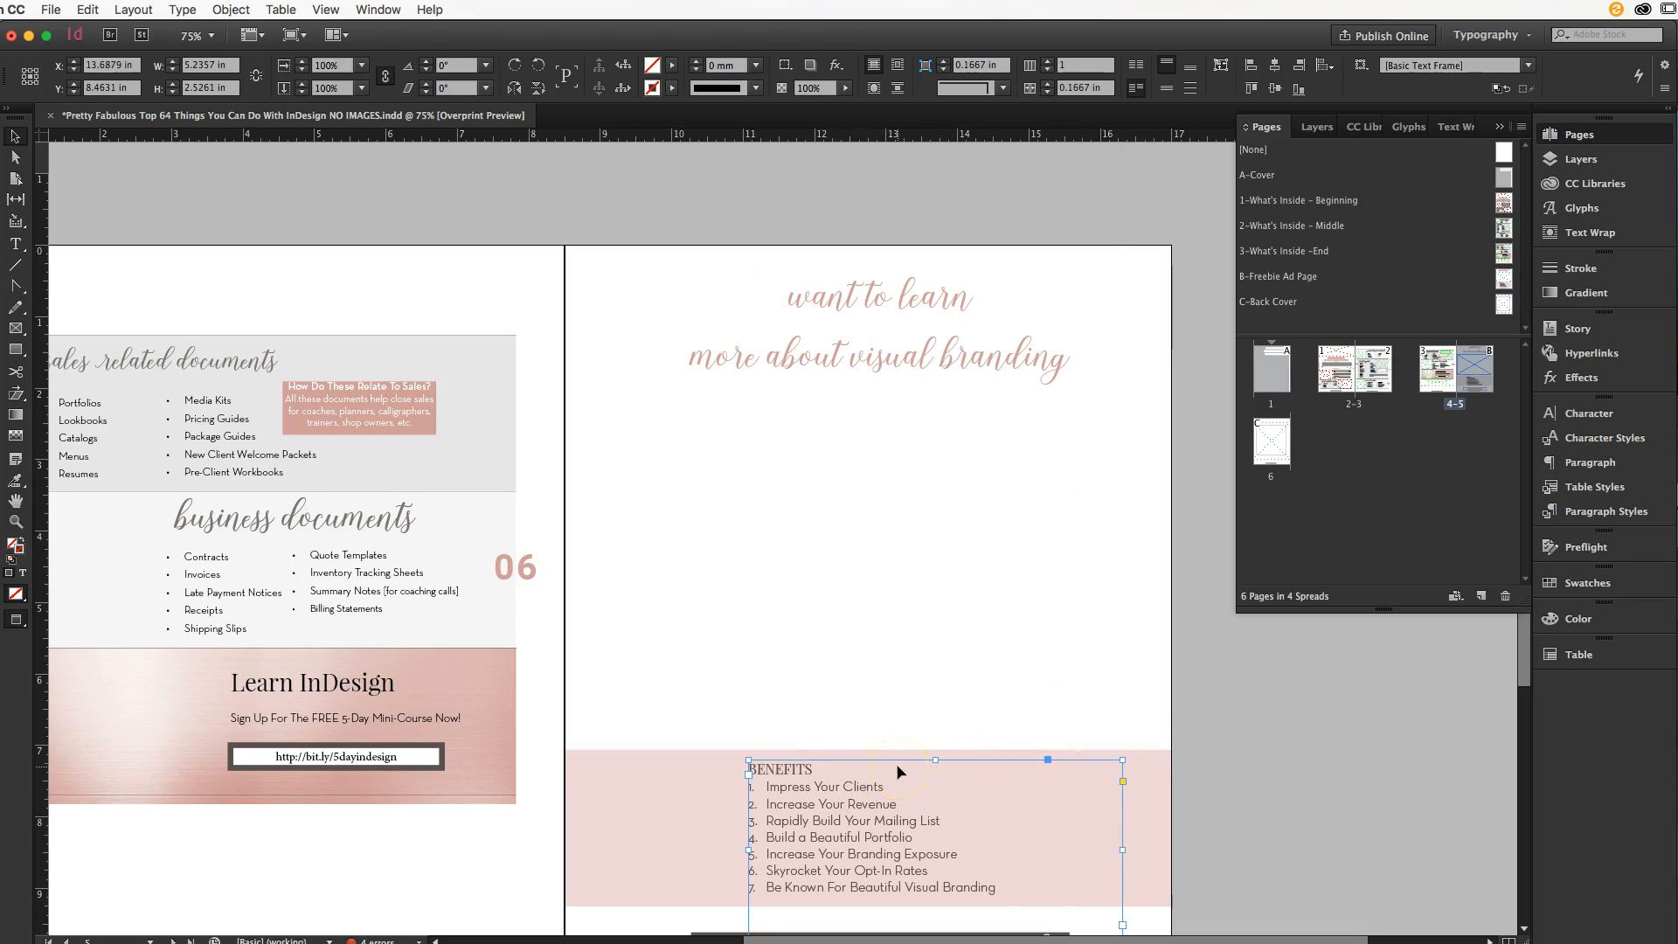
pyautogui.click(860, 580)
# - Place Page-1.png at about 3.45 × 4.56 in between the heading and the benefits band, and centre it horizontally on the page
pyautogui.click(642, 248)
pyautogui.click(577, 187)
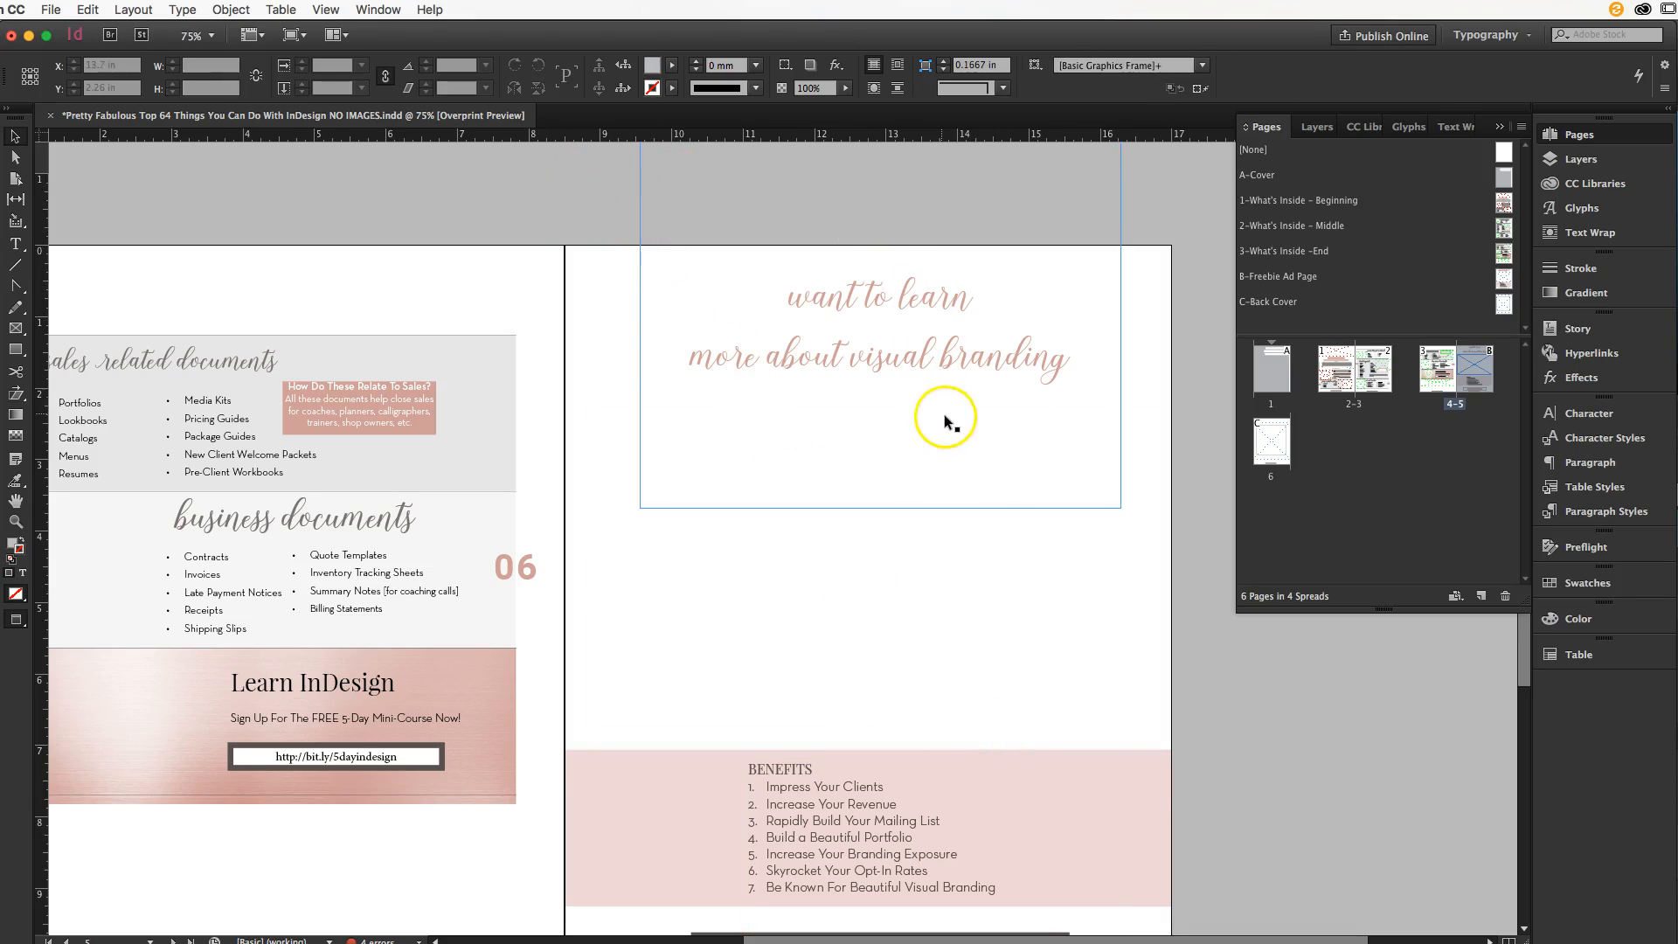
pyautogui.click(556, 203)
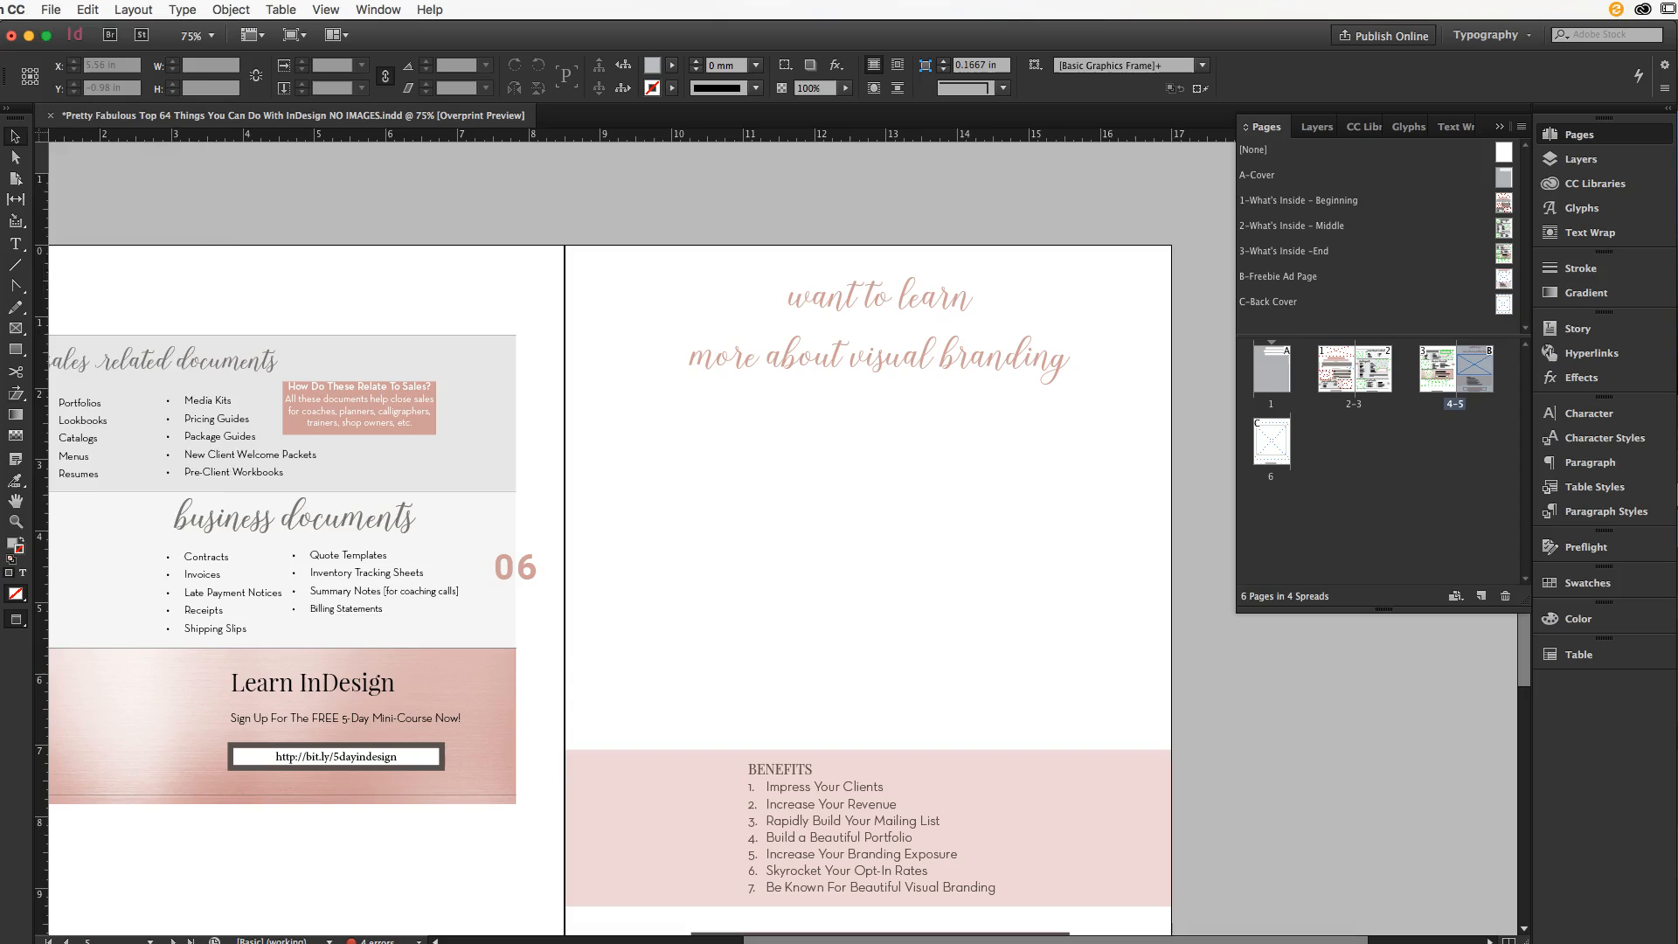
pyautogui.click(49, 9)
pyautogui.click(61, 234)
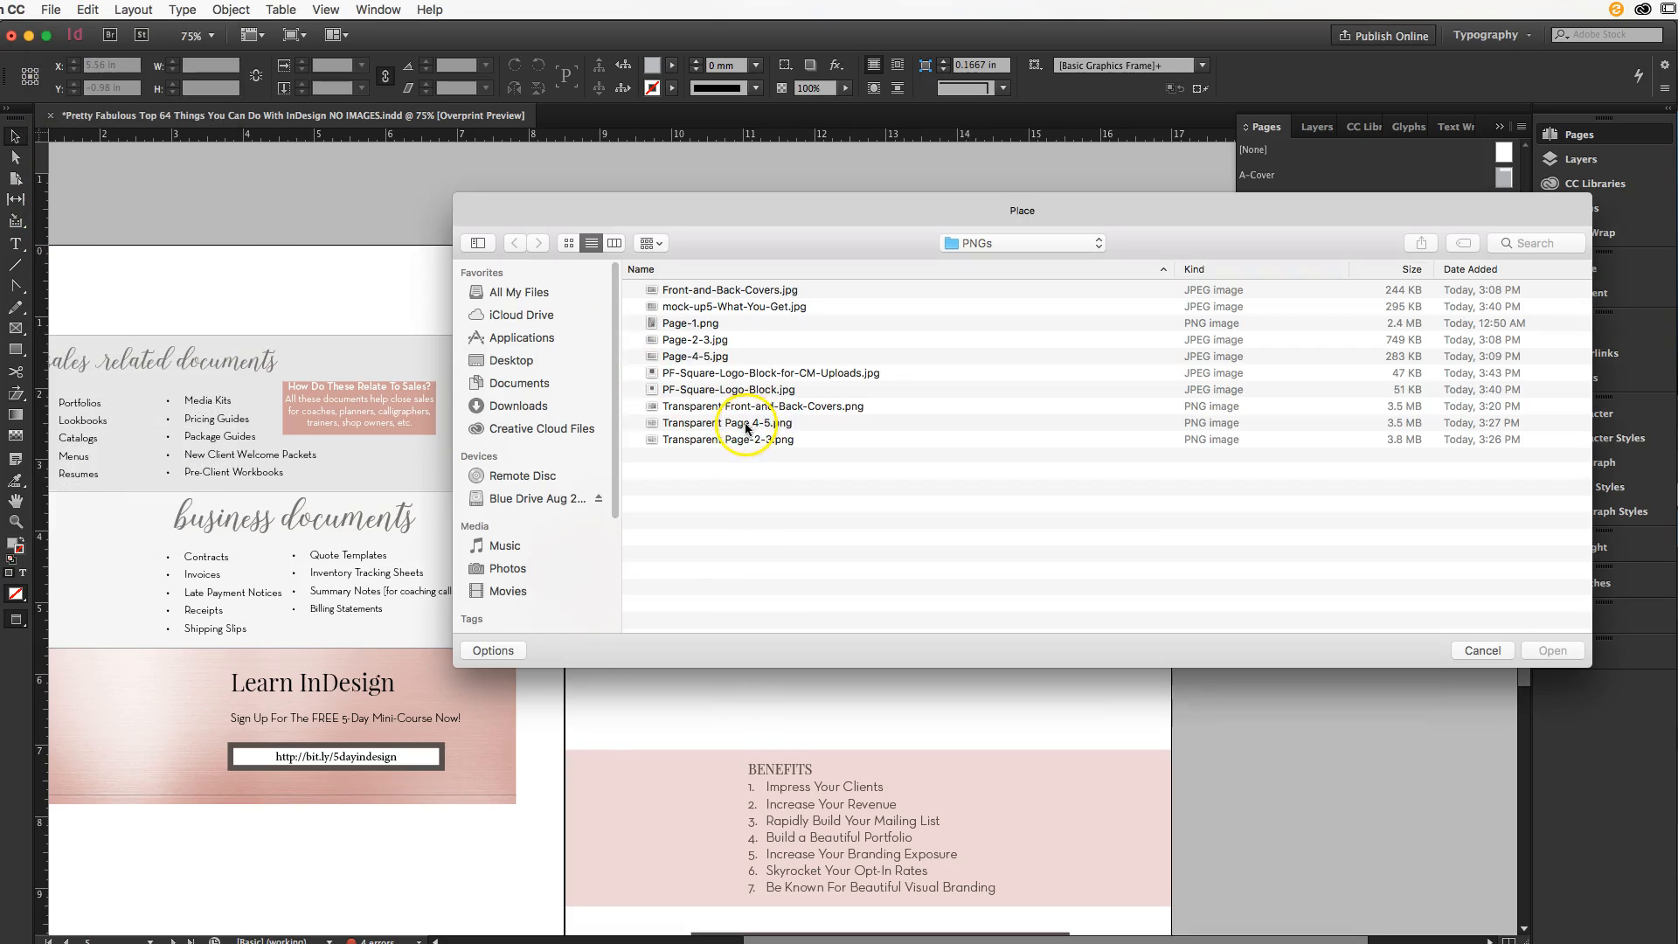
pyautogui.click(695, 307)
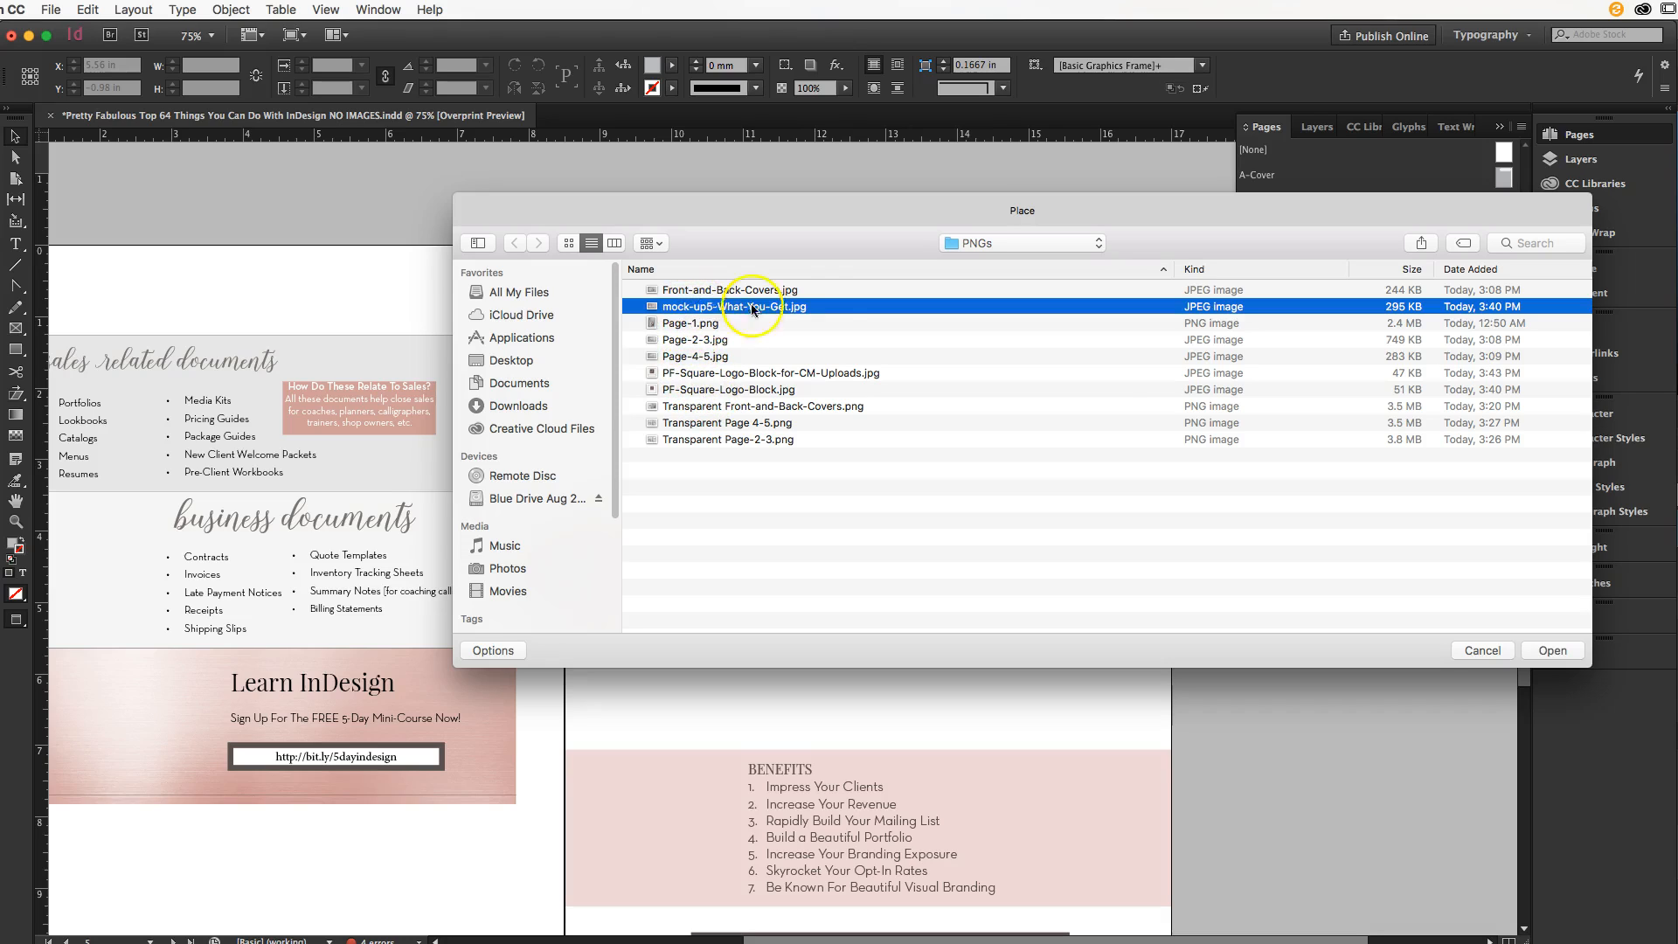
pyautogui.click(702, 325)
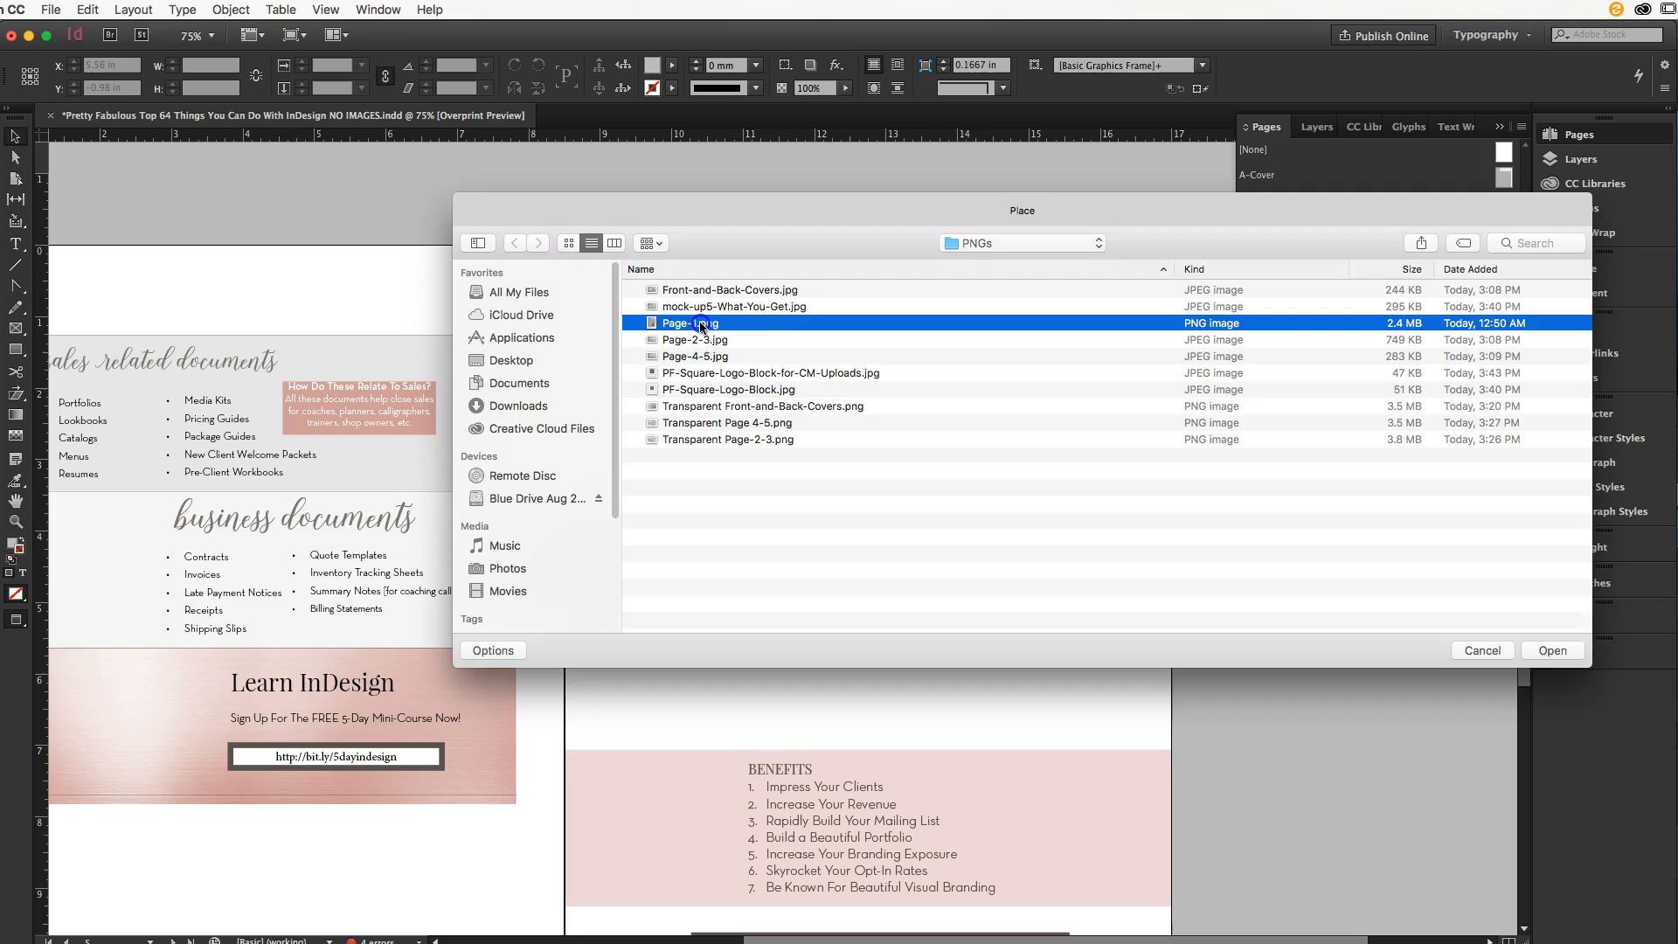
pyautogui.doubleClick(701, 324)
pyautogui.moveTo(704, 401); pyautogui.dragTo(950, 728)
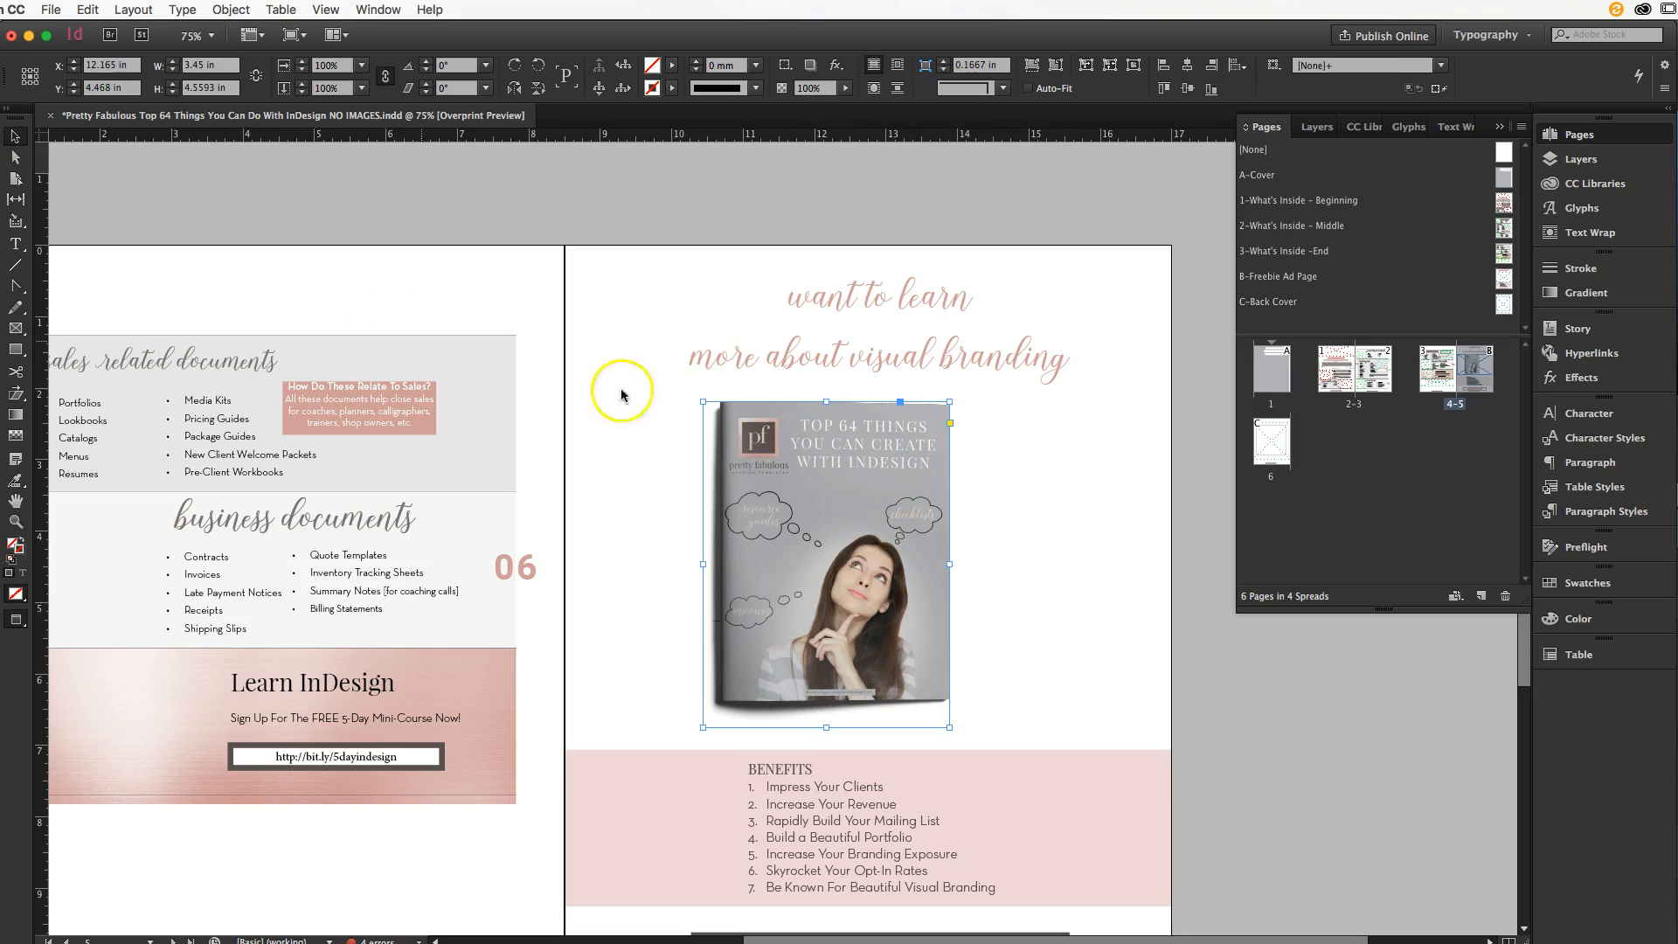
pyautogui.moveTo(833, 473); pyautogui.dragTo(884, 472)
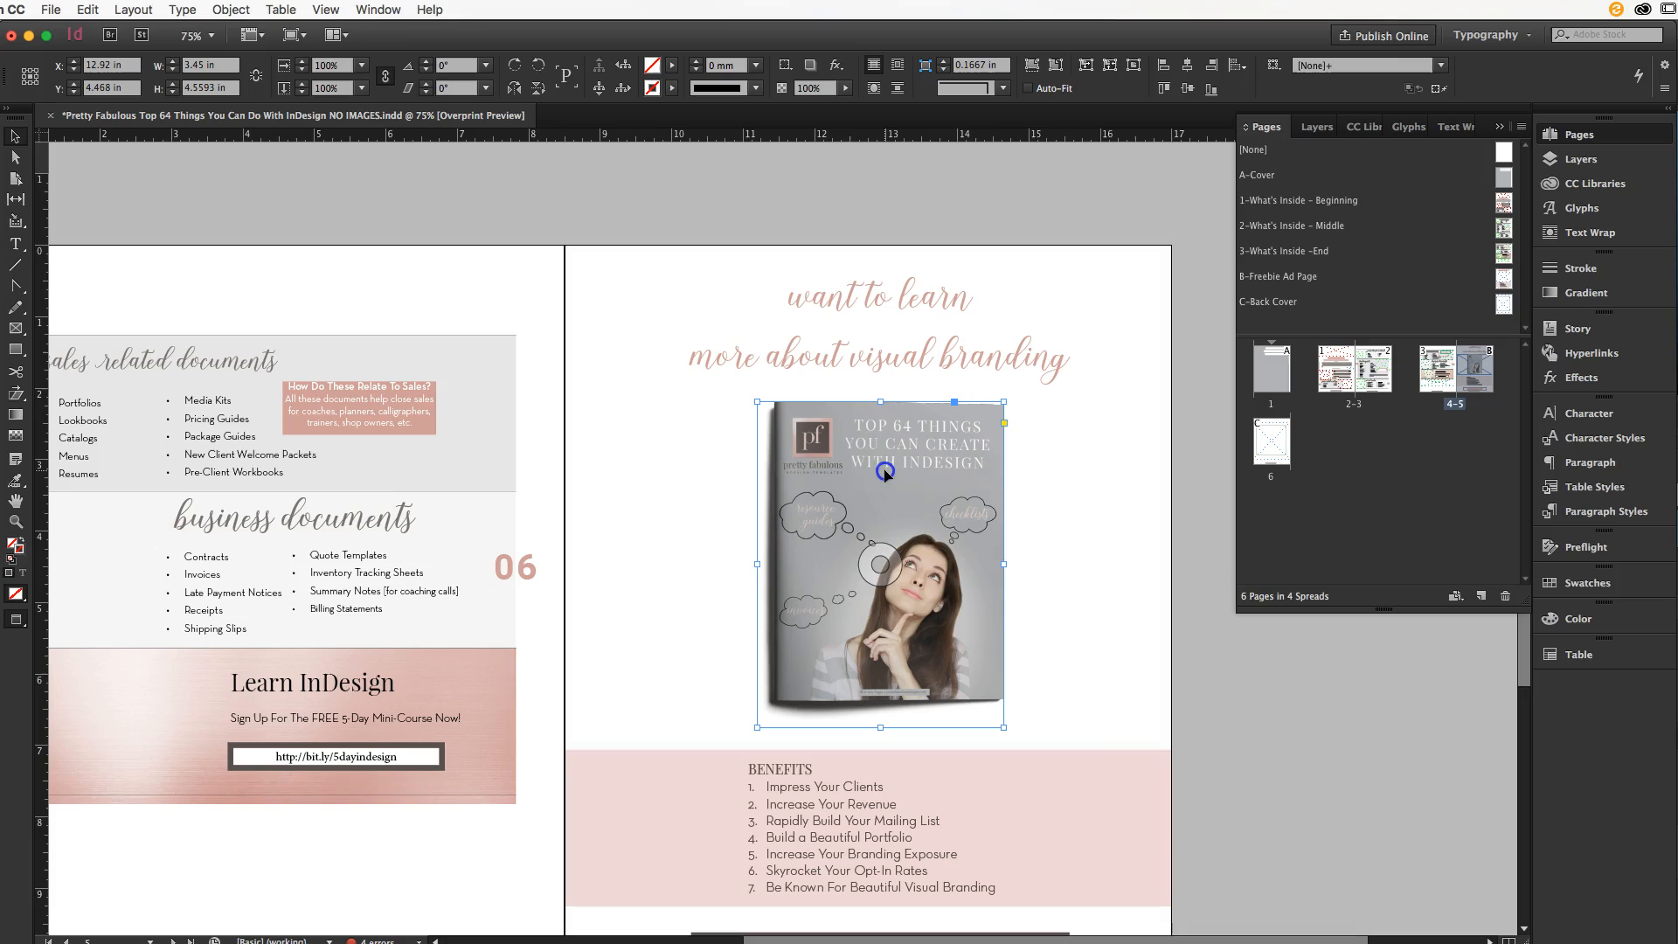
pyautogui.click(1235, 794)
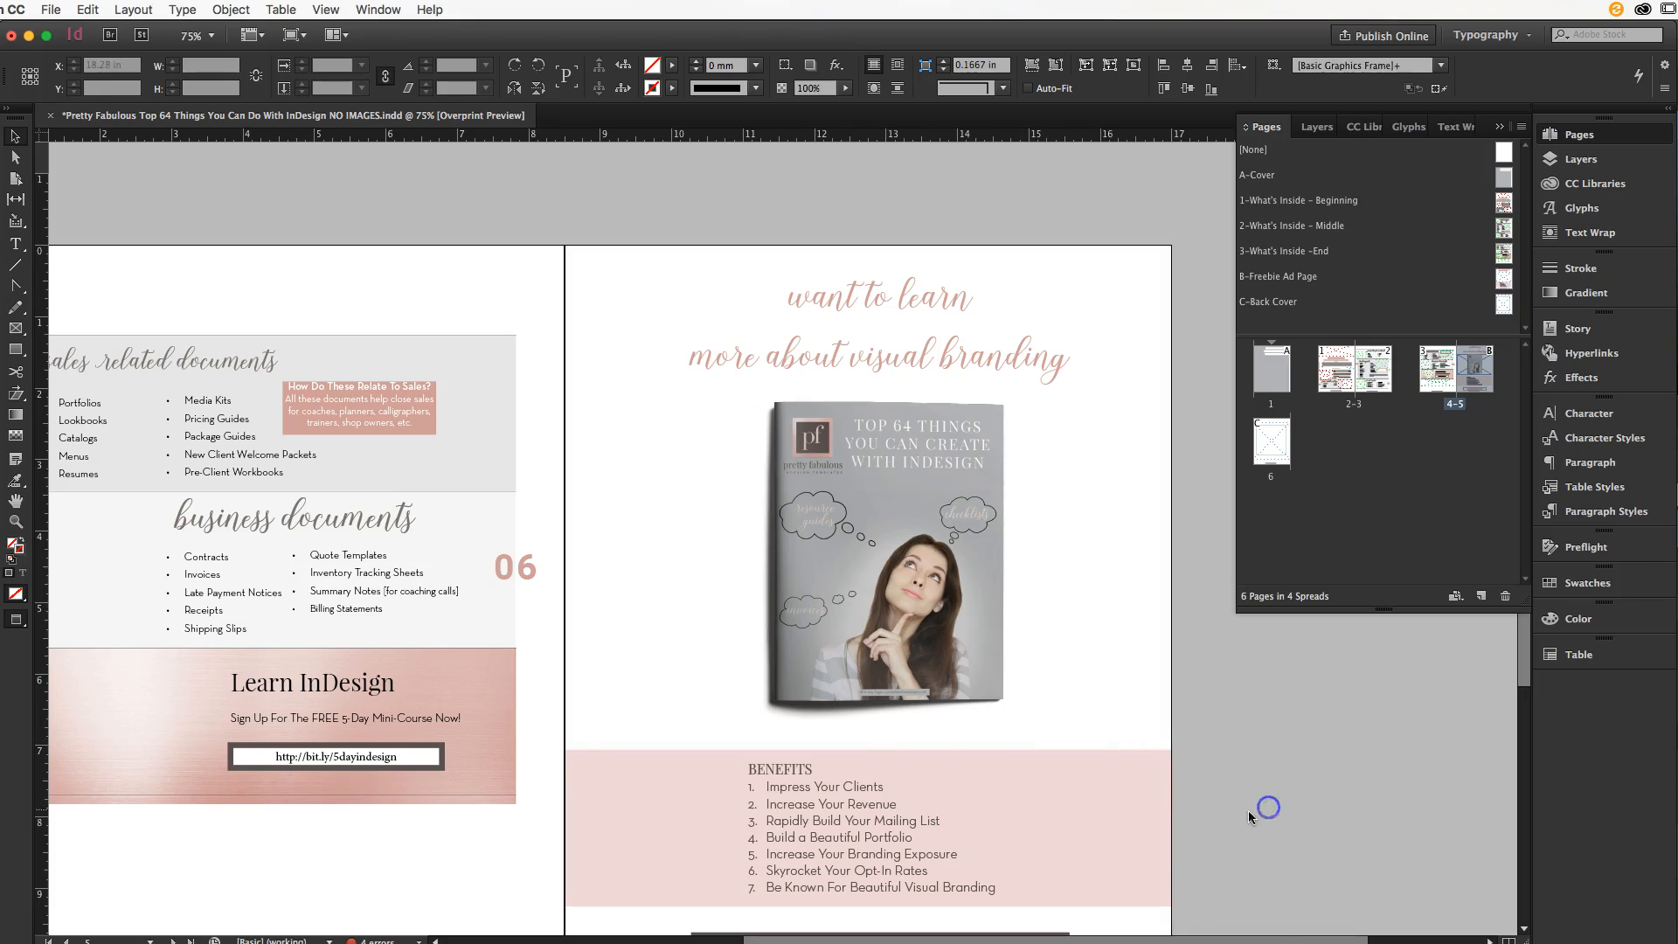
pyautogui.click(487, 619)
pyautogui.click(120, 888)
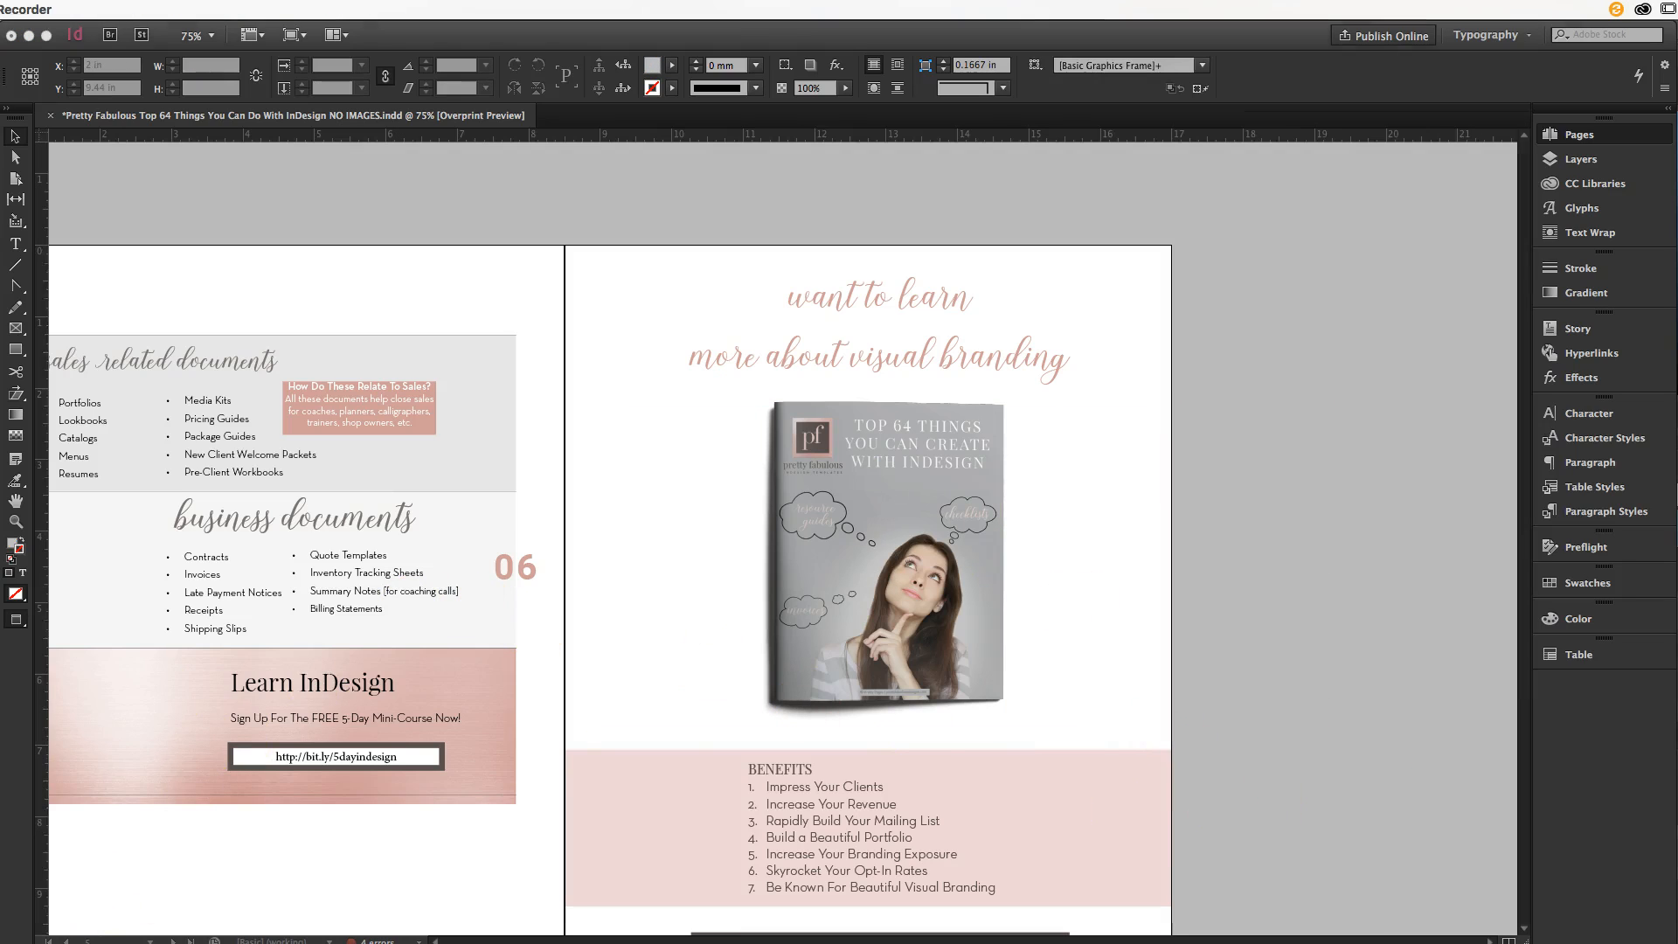